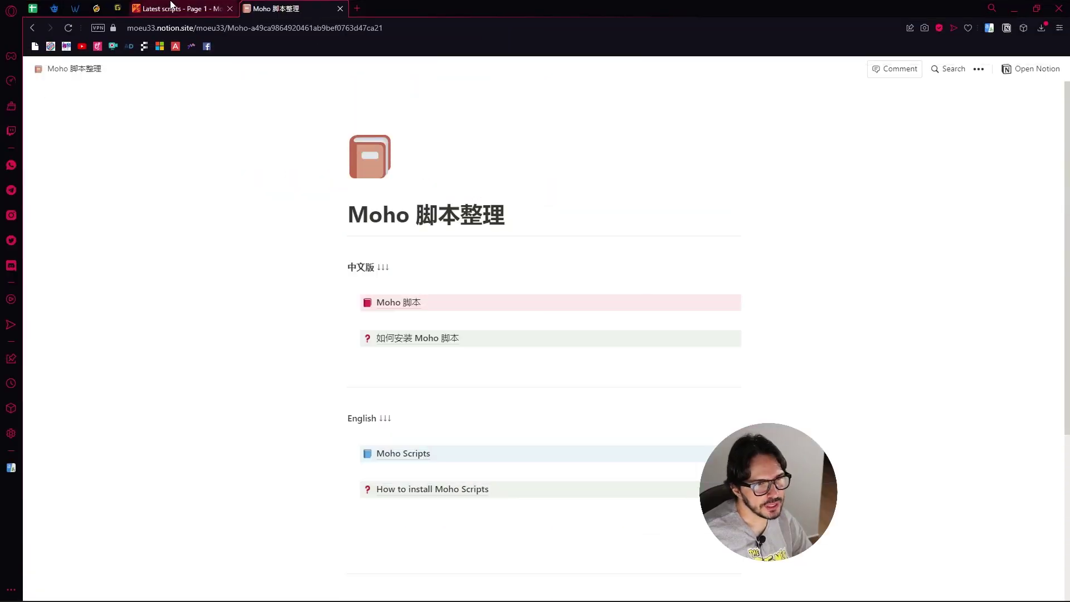
Step: Switch to the mohoscripts.com Latest Scripts tab
left_click(171, 6)
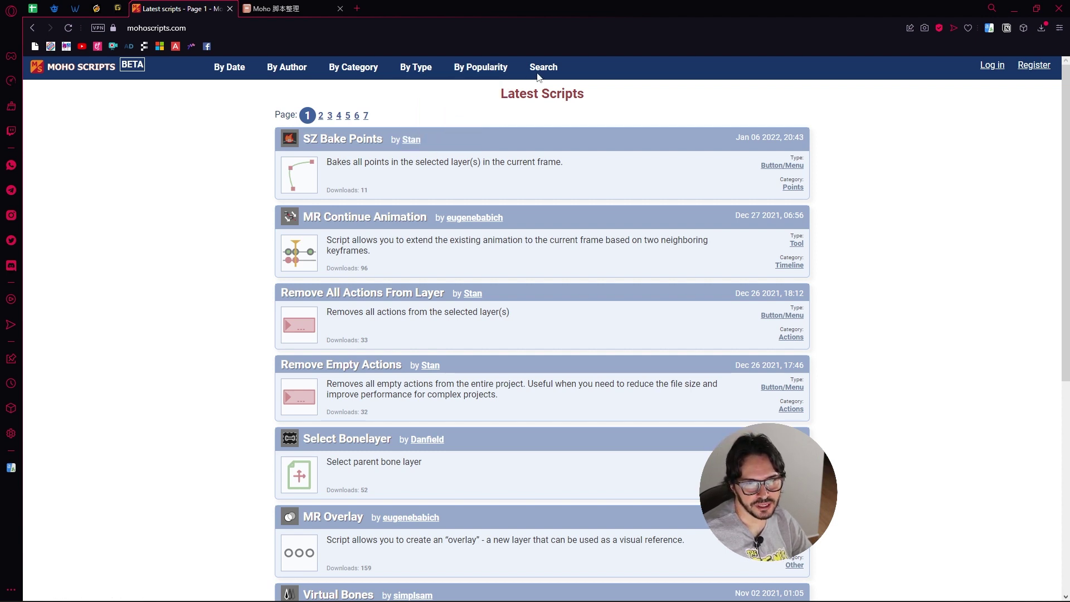
Step: Return to the 'Moho 脚本整理' Notion directory tab
left_click(275, 8)
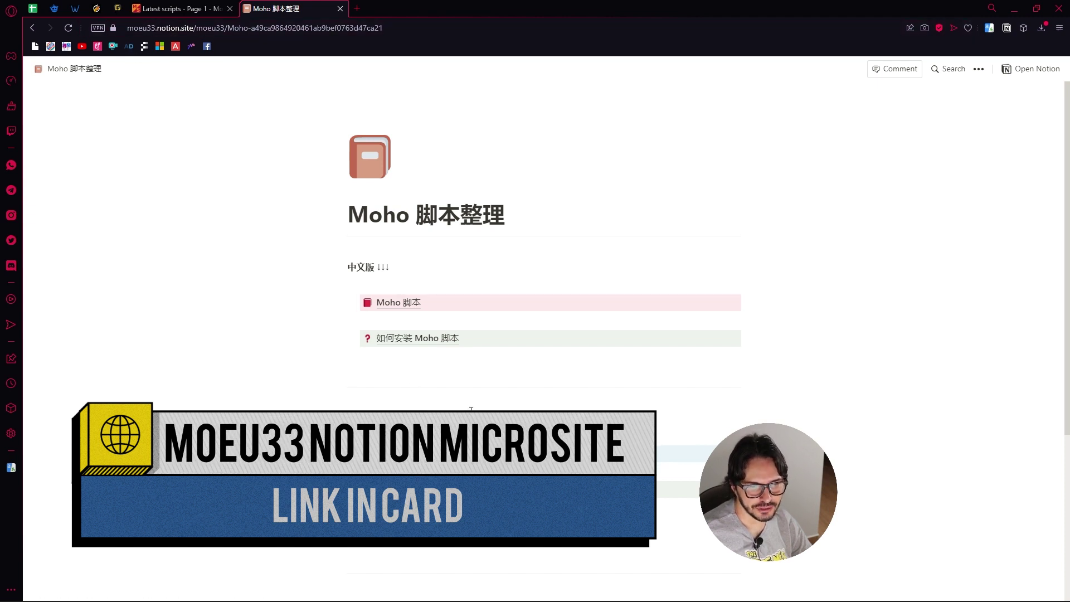
Step: Open the Mix Smartbones entry in the English Moho Scripts board and browse to its attachment
left_click(398, 302)
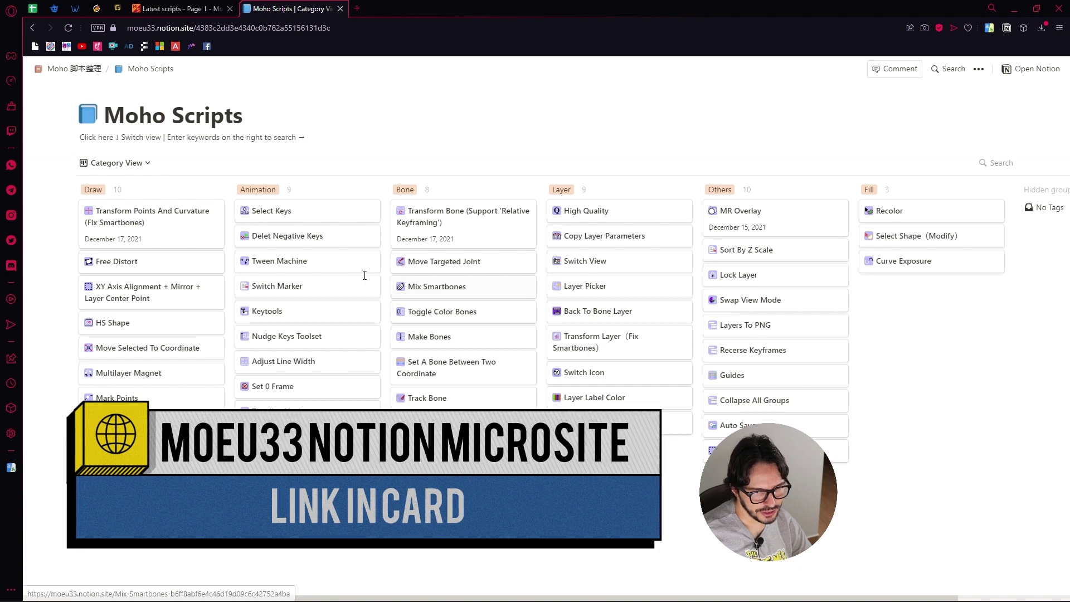
left_click(422, 288)
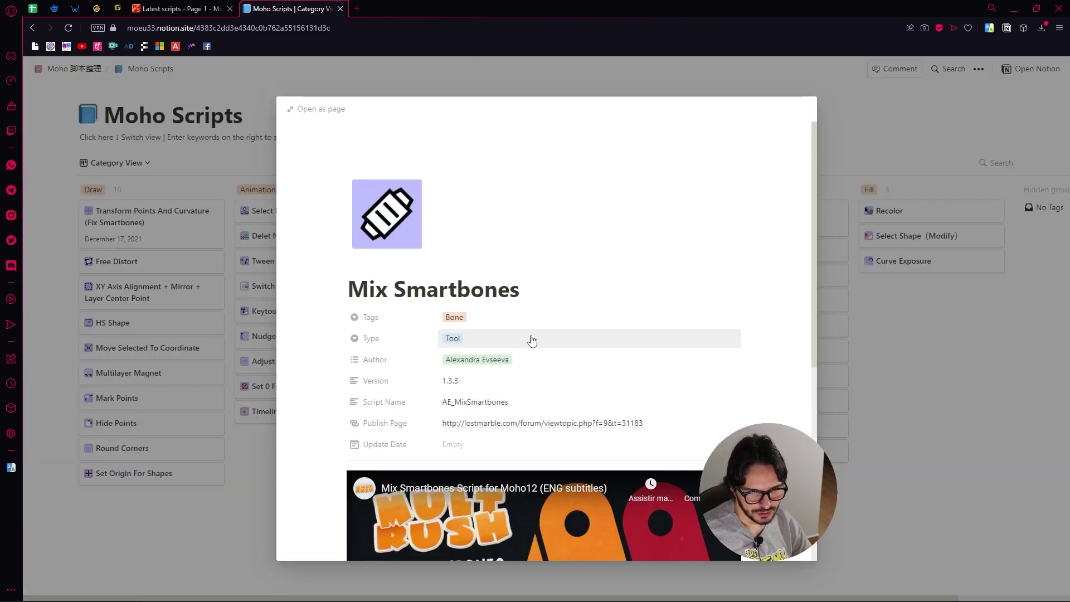
scroll(533, 340, "down", 5)
middle_click(426, 338)
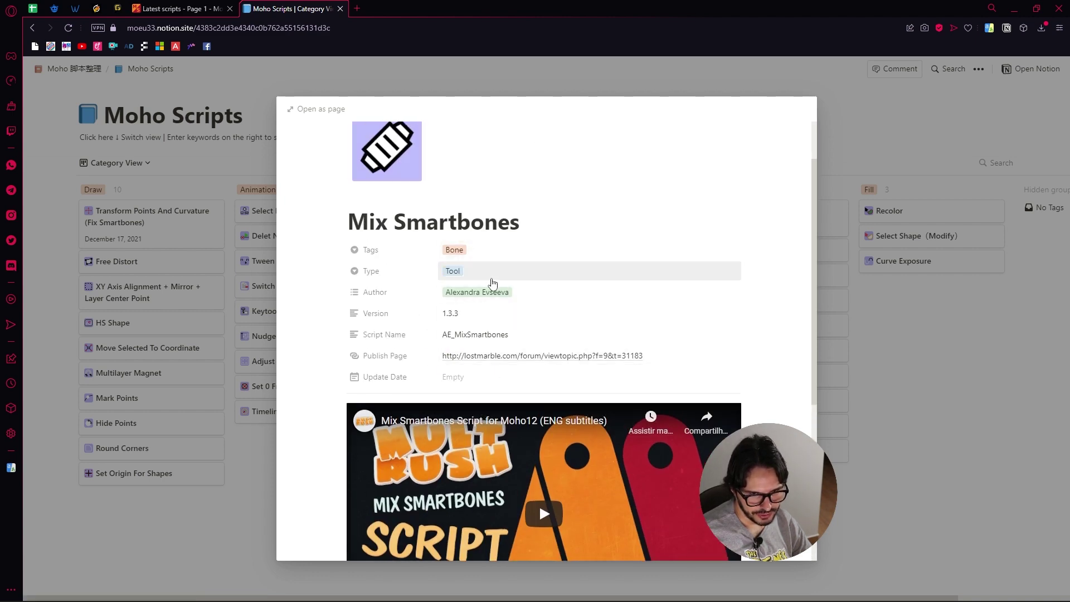
scroll(530, 253, "down", 1)
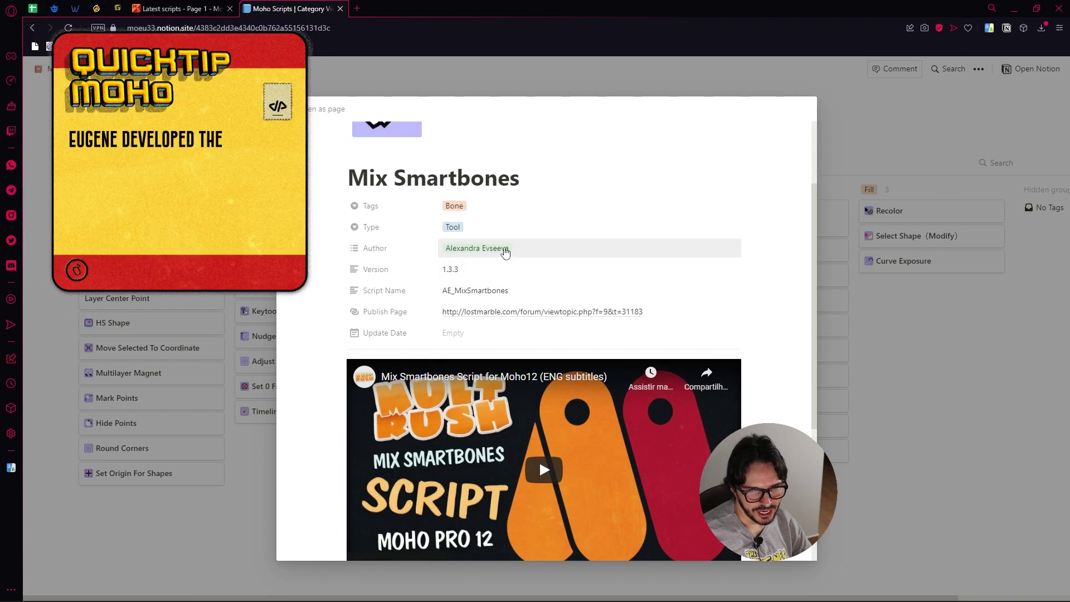
middle_click(513, 183)
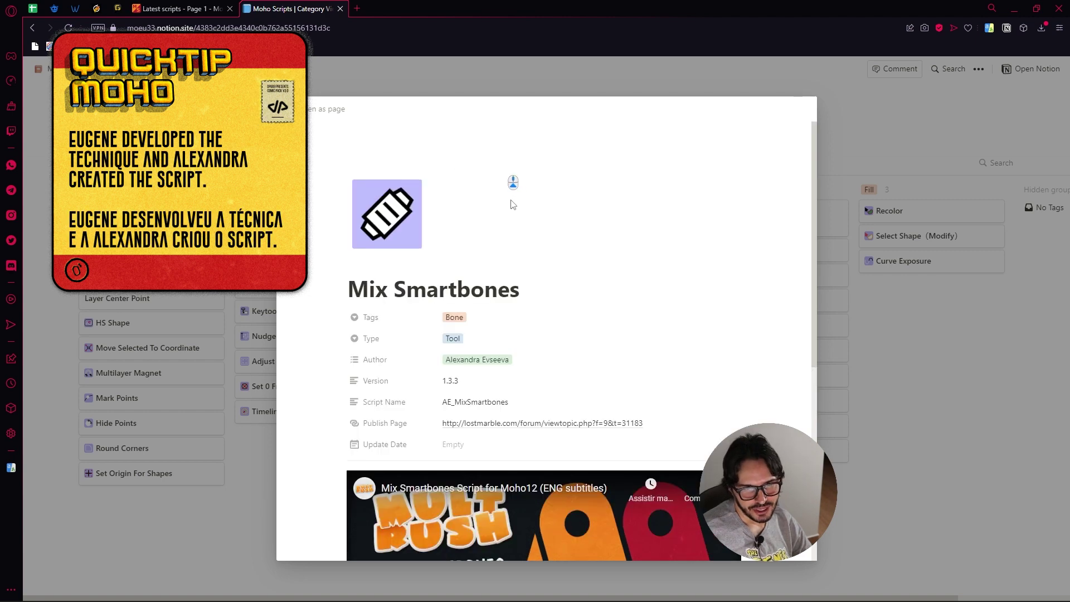
middle_click(442, 144)
middle_click(452, 163)
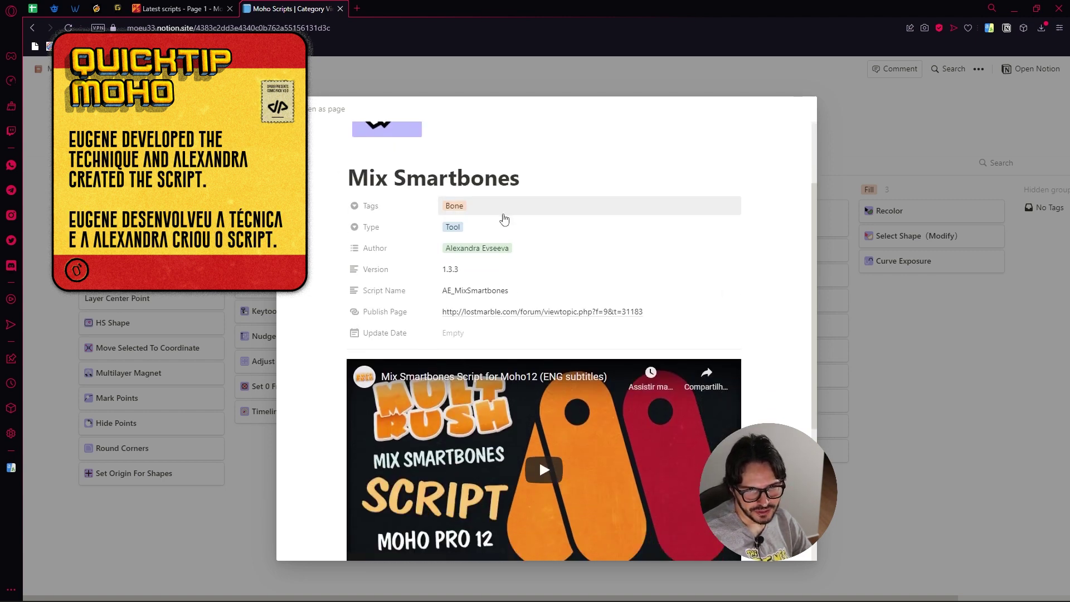
scroll(427, 210, "down", 1)
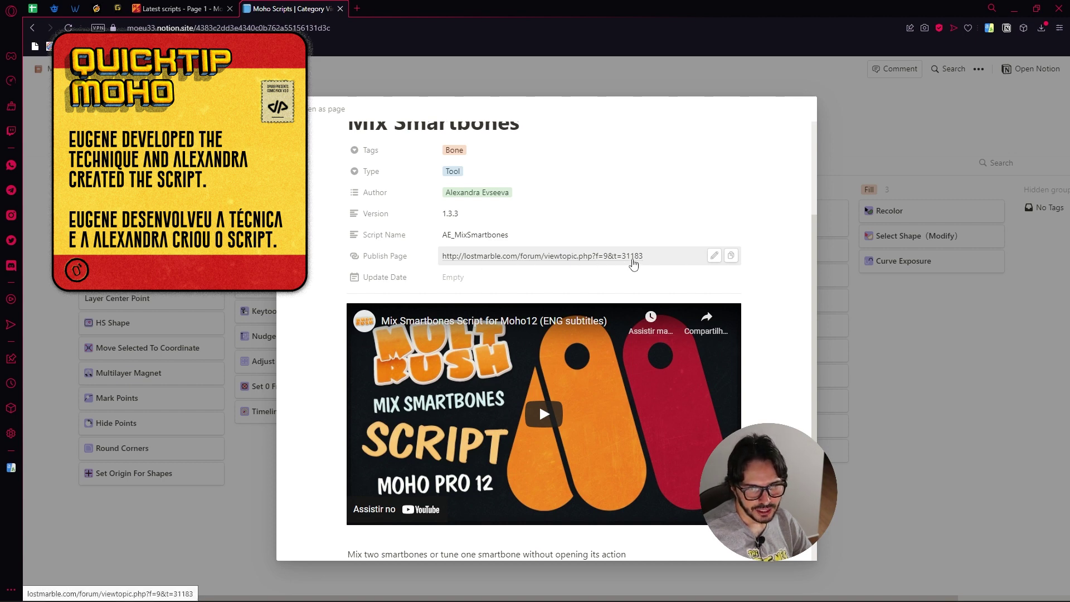
middle_click(459, 118)
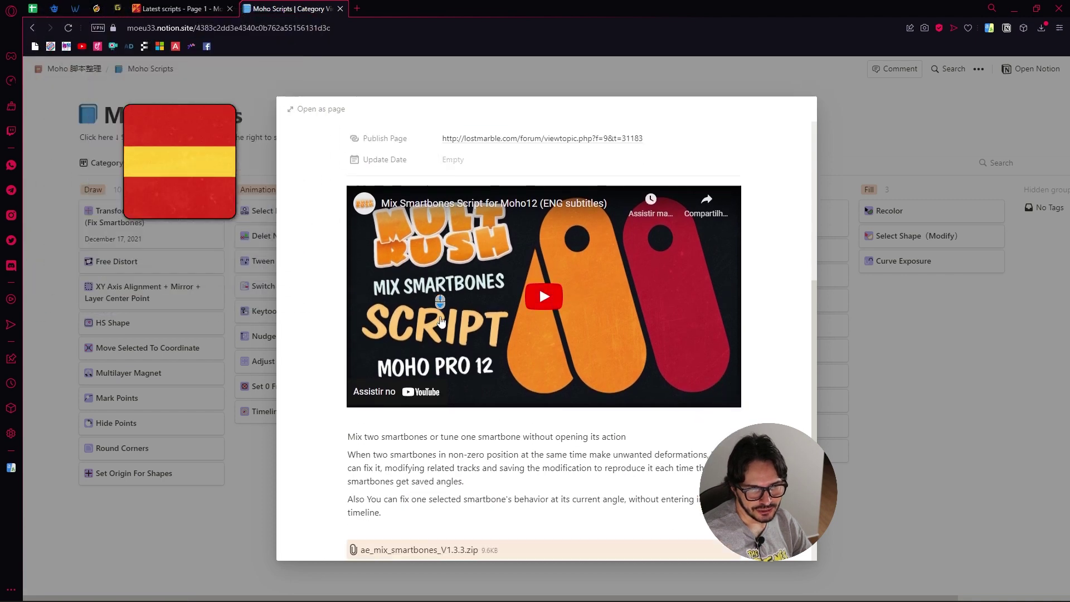
middle_click(409, 400)
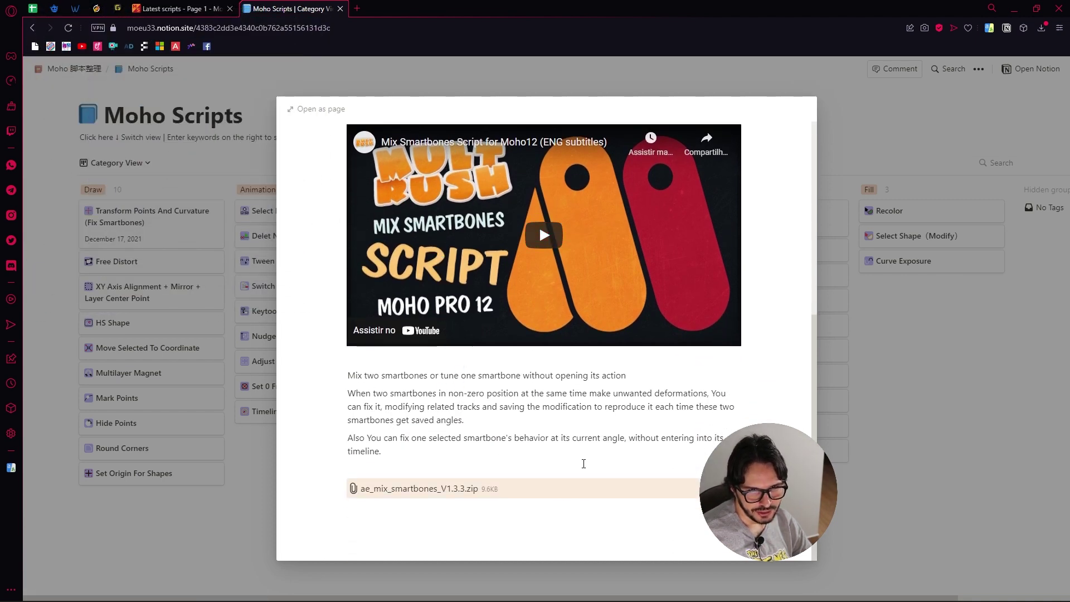
middle_click(540, 433)
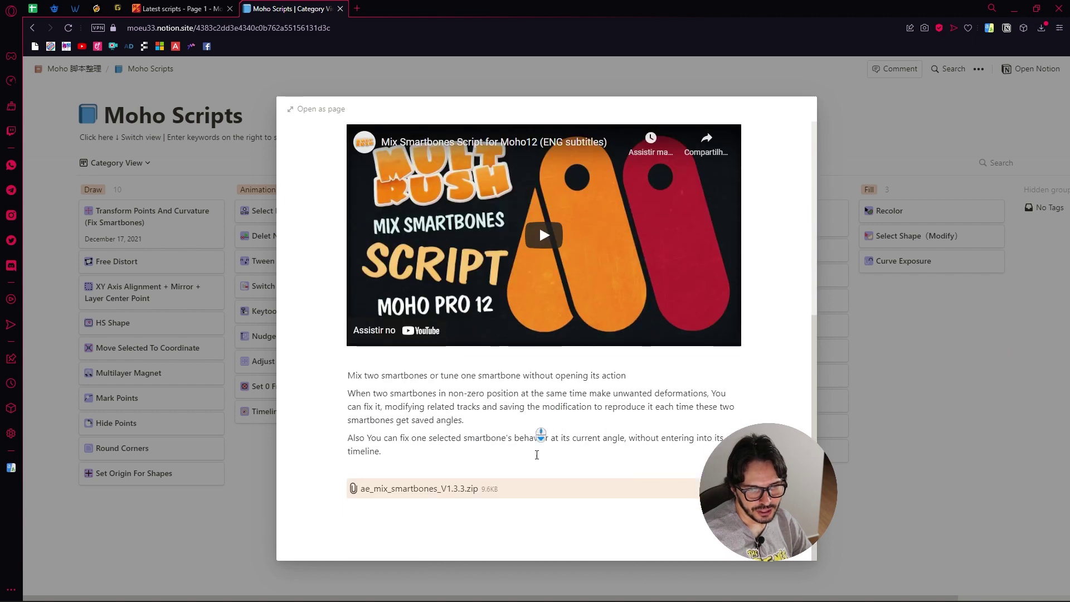
Step: Download ae_mix_smartboneses_V1.3.3.zip to Downloads and show the extracted files
left_click(473, 490)
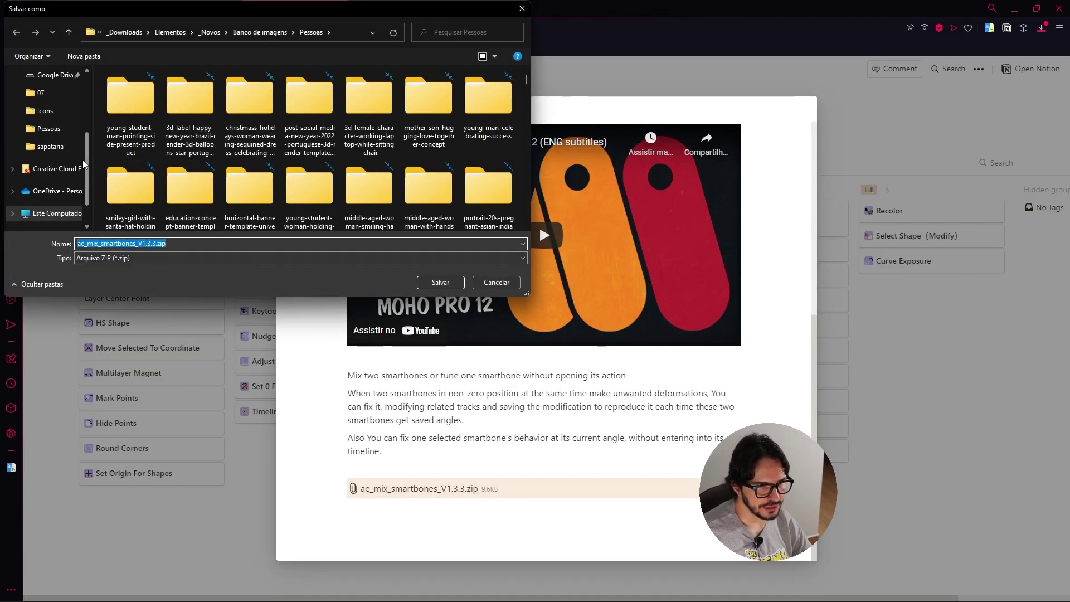
left_click(55, 213)
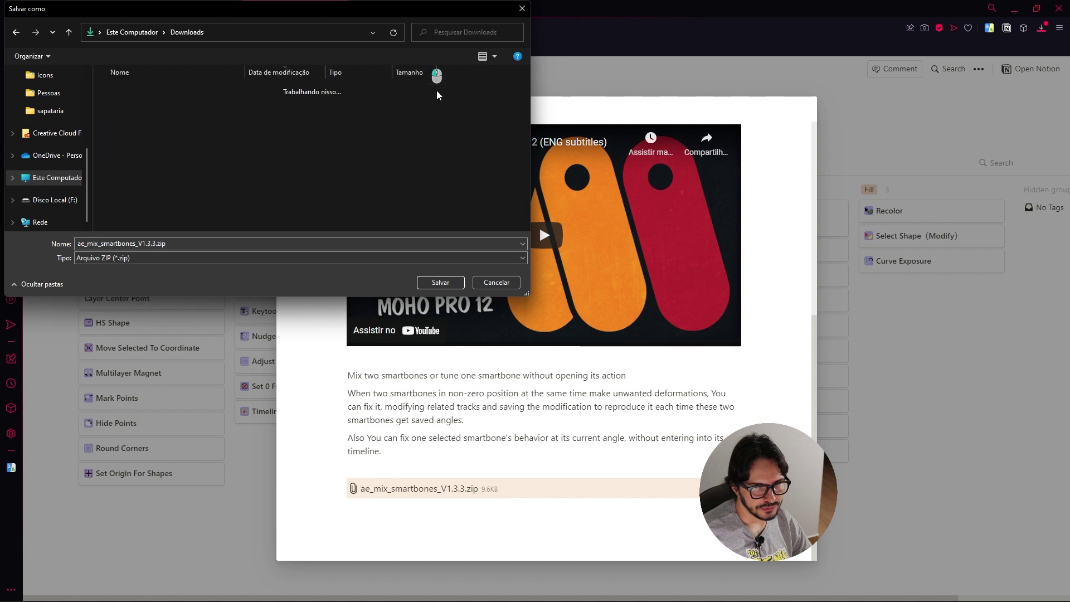
left_click(443, 283)
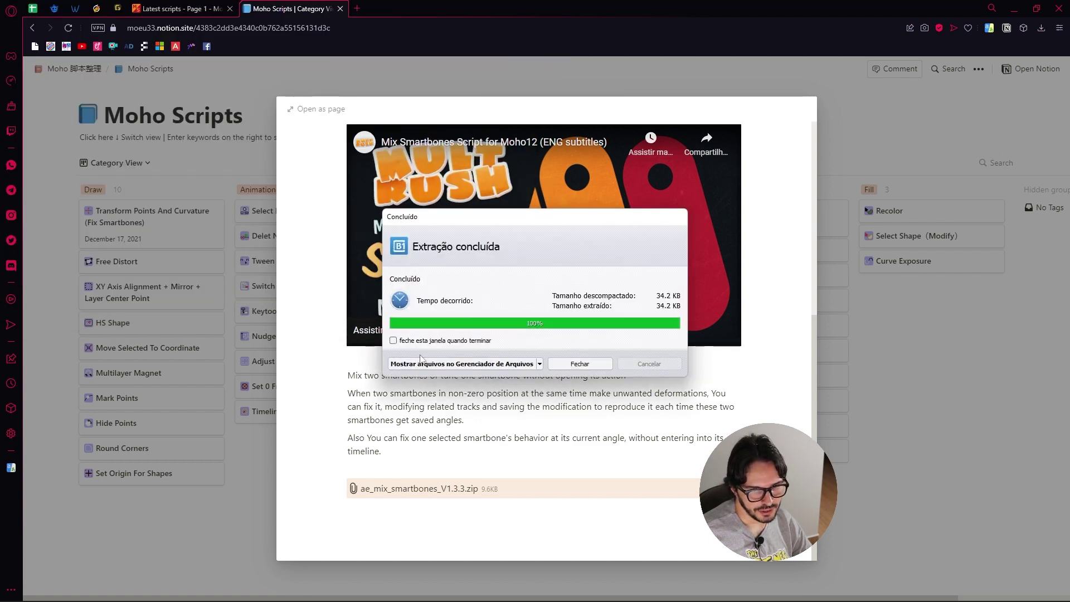
left_click(421, 363)
Step: Open the package's scripts\tool folder with ae_mix_smartbones.lua and its icons, then bring Moho forward
double_click(149, 102)
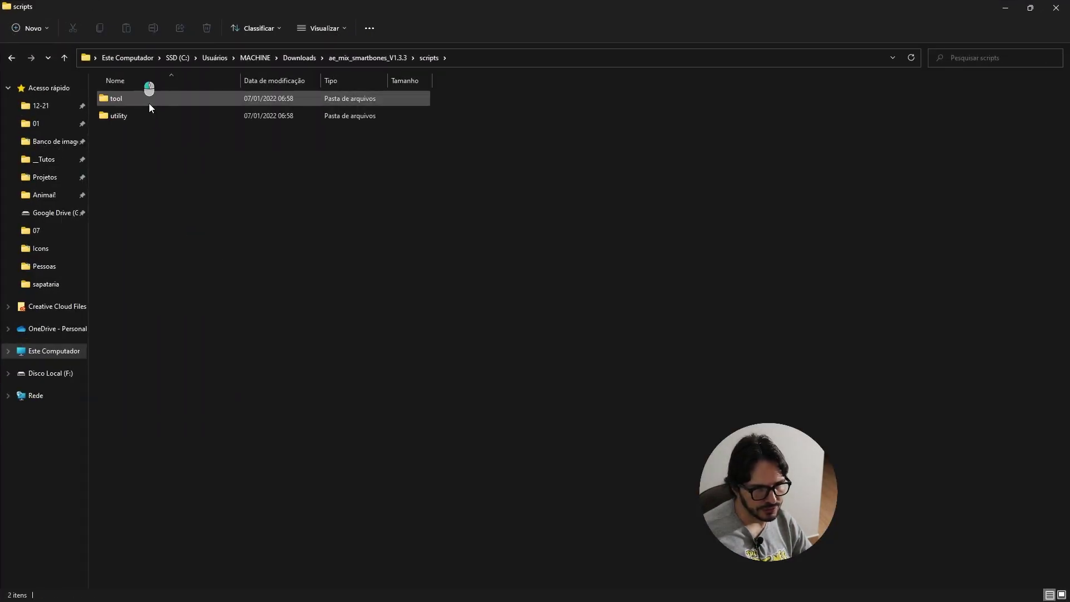
left_click(146, 113)
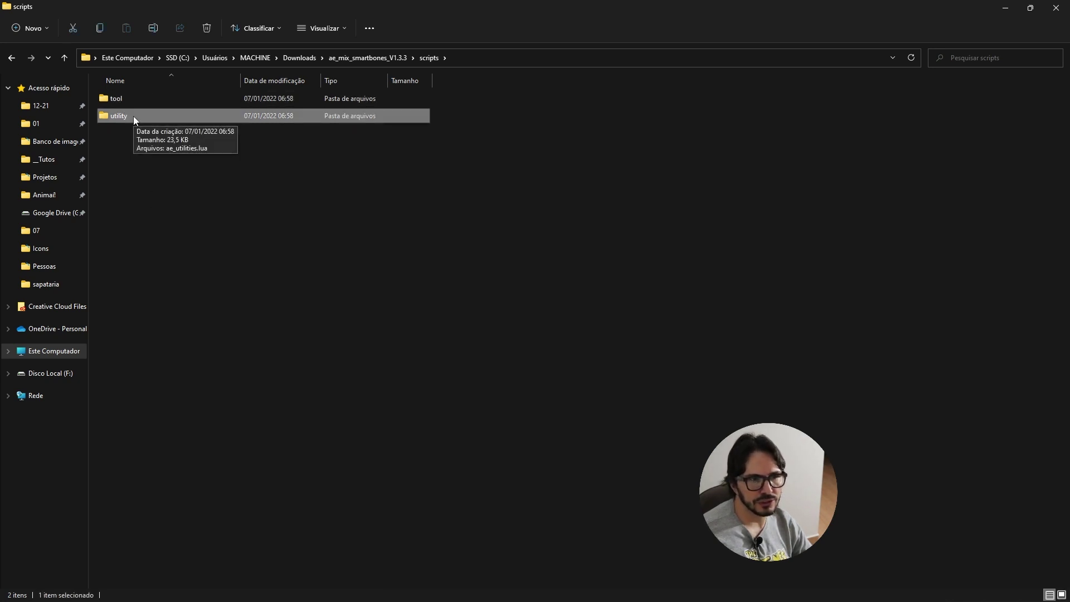
double_click(101, 100)
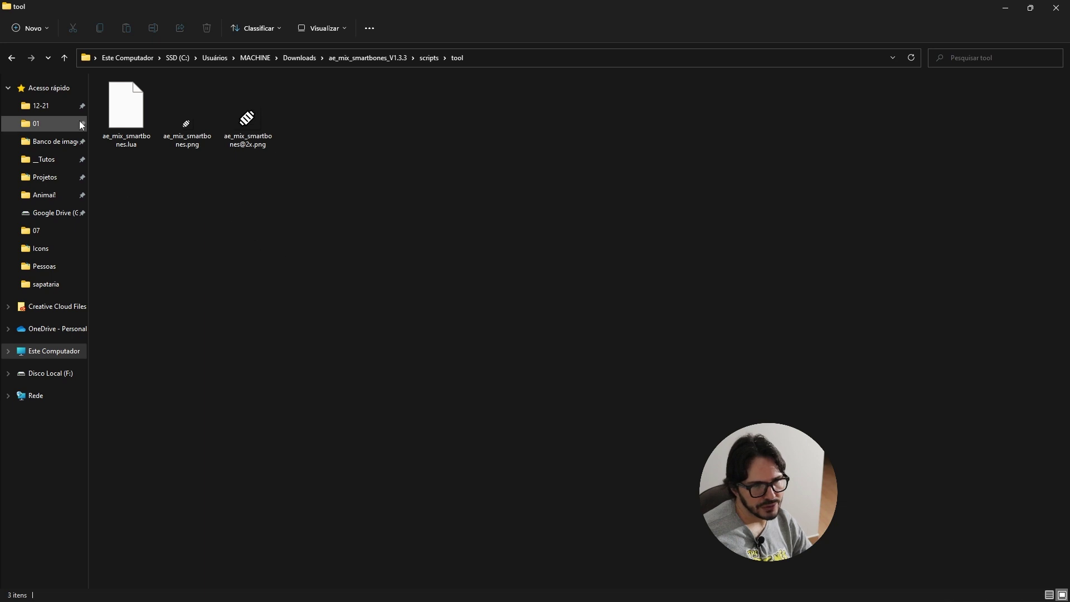
left_click(196, 120)
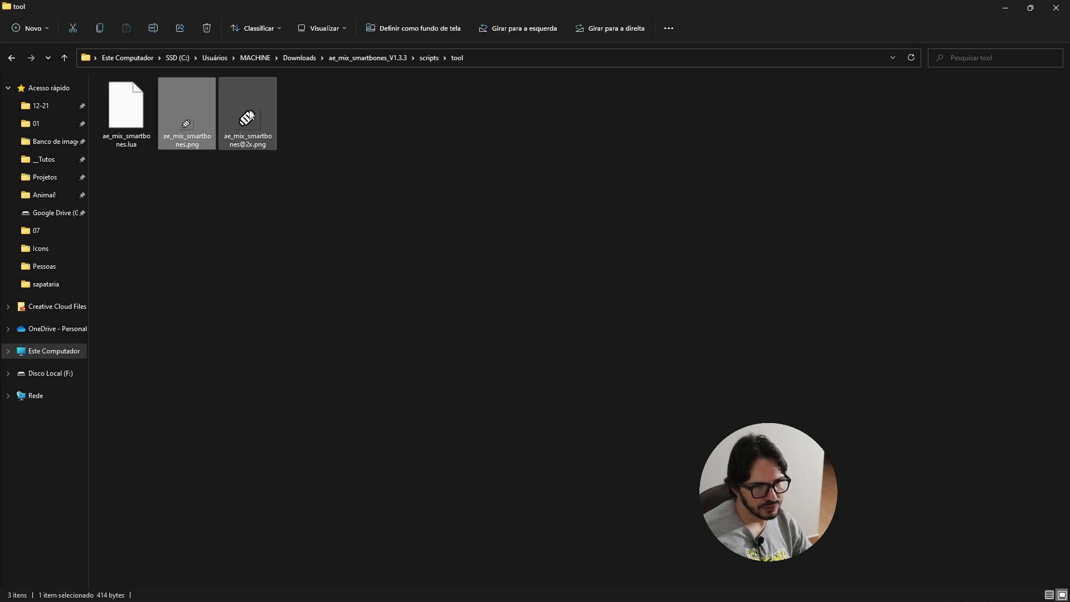
left_click(136, 121)
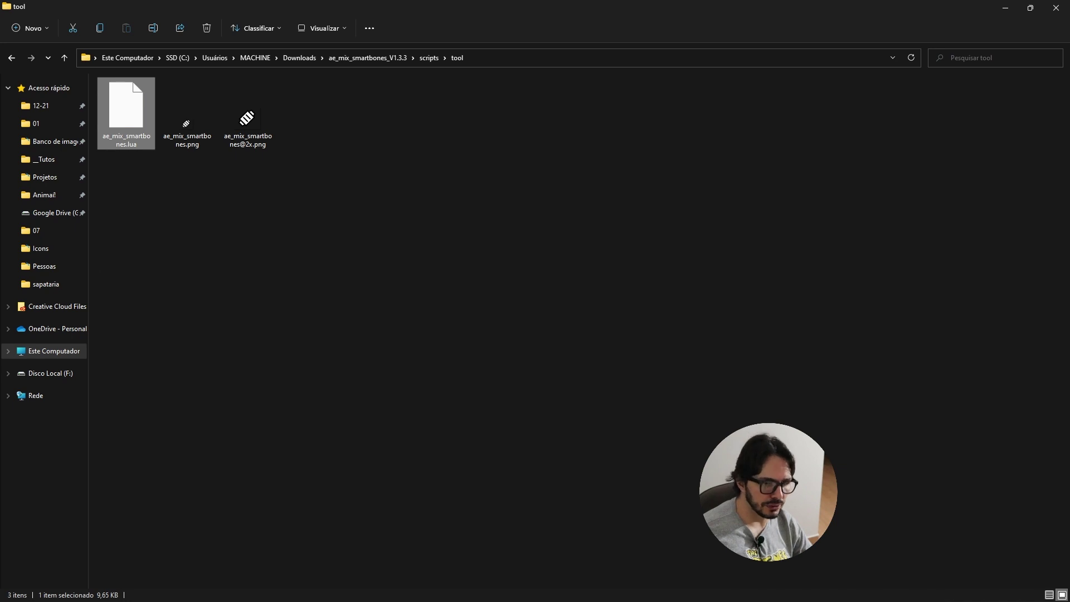
left_click(572, 590)
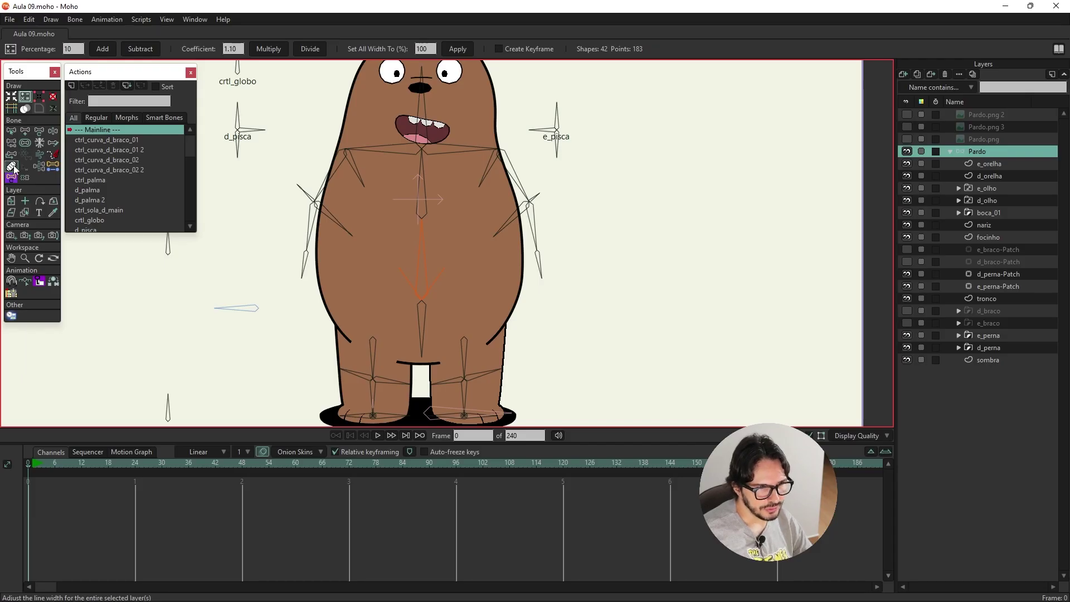
Step: Run the Mix Smartbones tool on the Pardo bear rig and dismiss the unused-angle warning
left_click(12, 166)
left_click(652, 249)
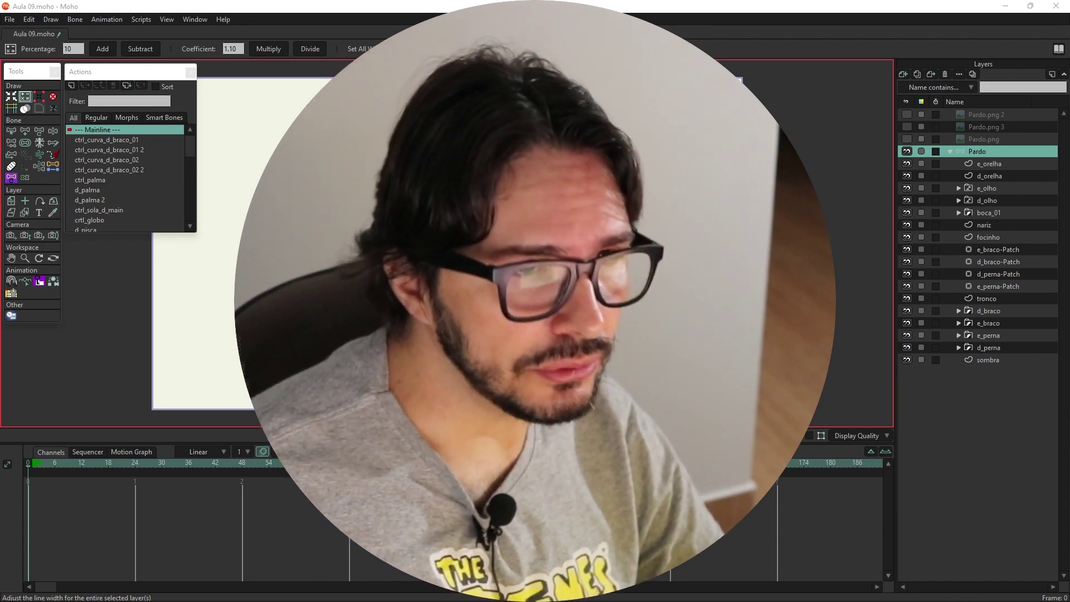
mouse_move(33, 33)
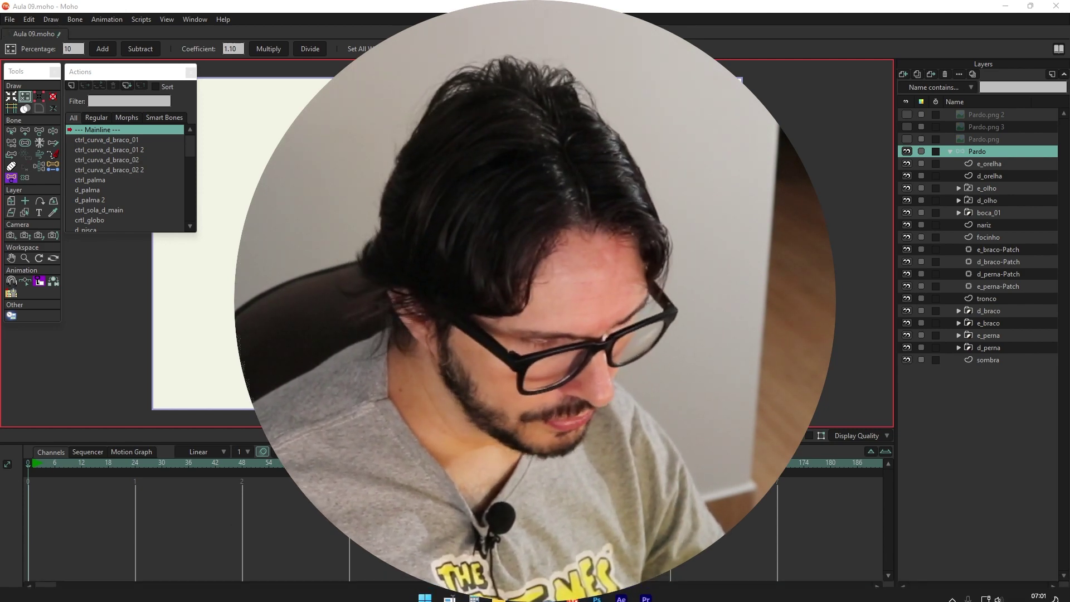
key("alt+Tab")
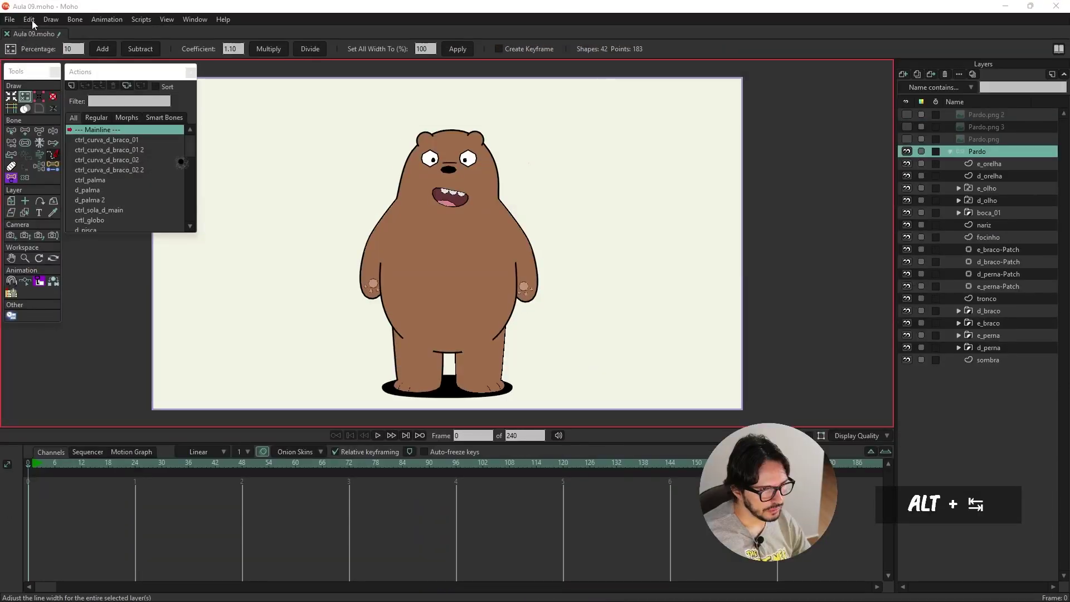
Step: Set the Custom Content Folder in General preferences to G:\Meu Drive\Moho\Moho Pro
left_click(30, 19)
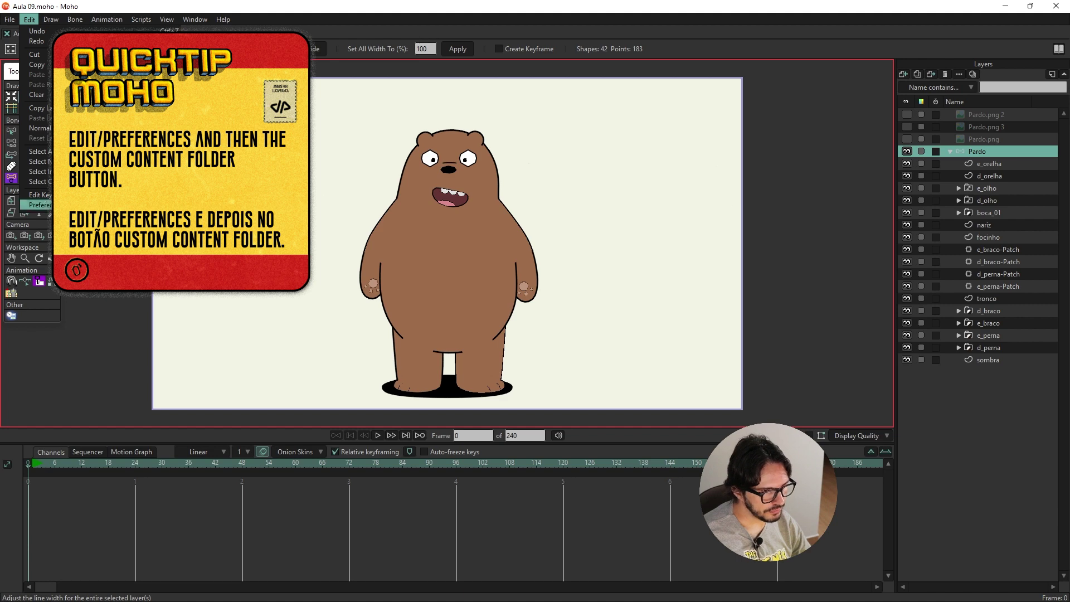
left_click(39, 205)
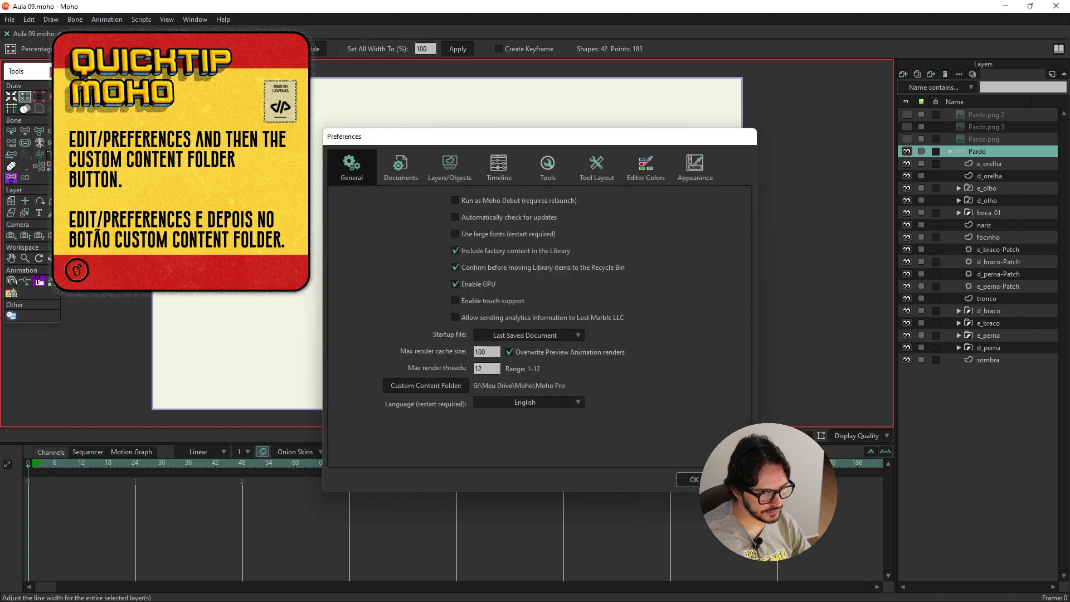
left_click(434, 386)
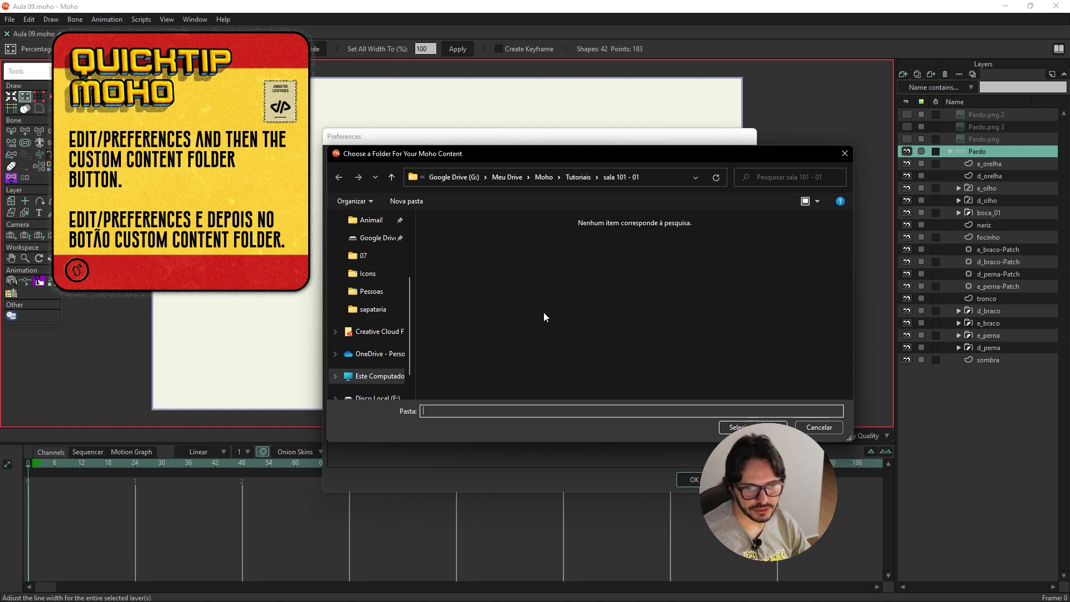
left_click(725, 427)
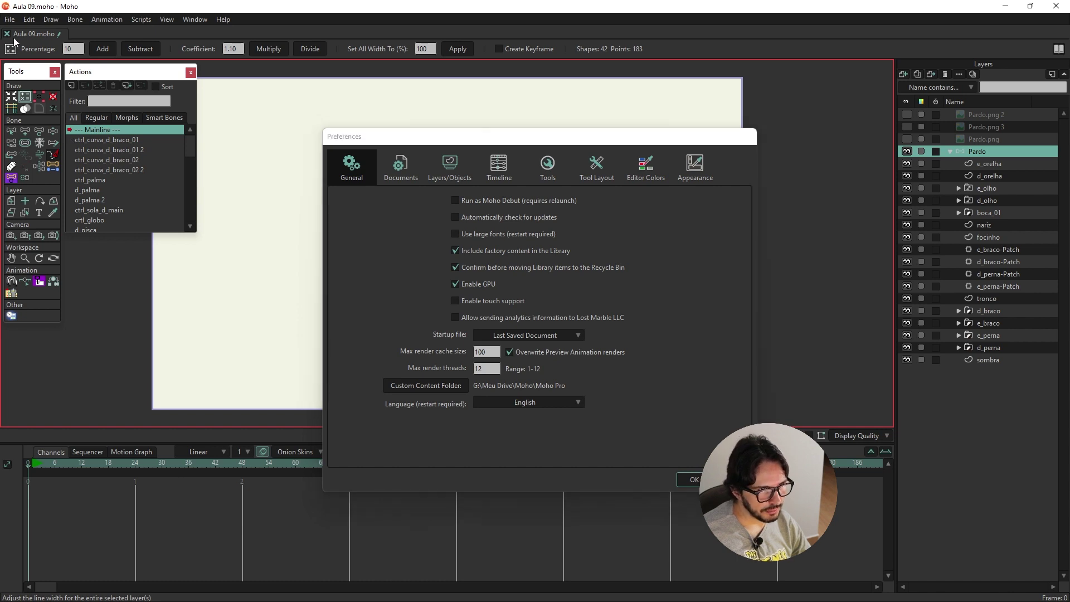
Step: Open the custom content folder in Explorer and navigate to Moho Pro\scripts\tool
left_click(10, 19)
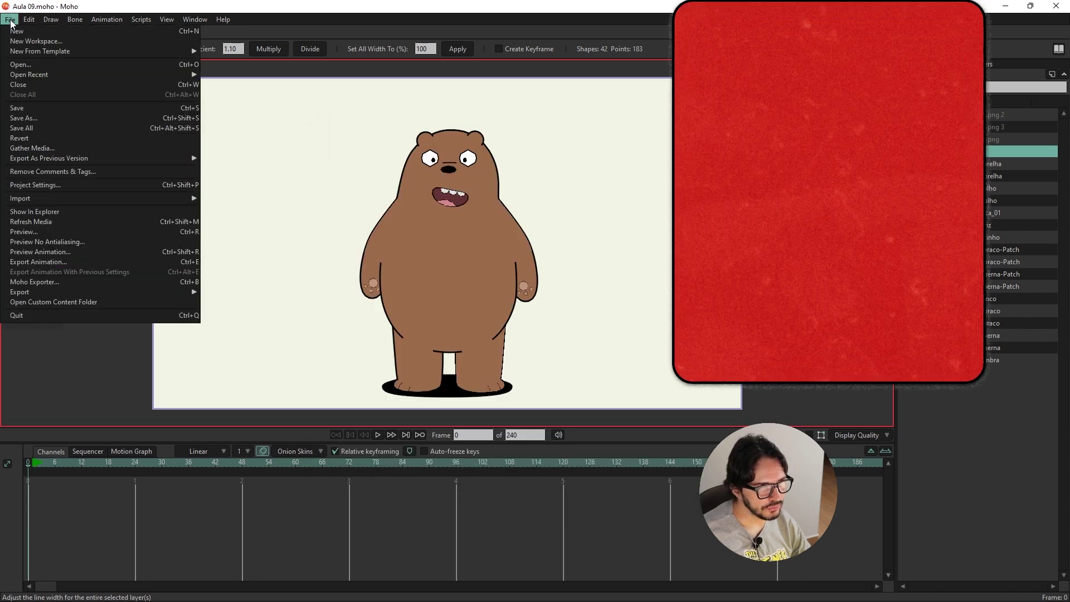
left_click(61, 303)
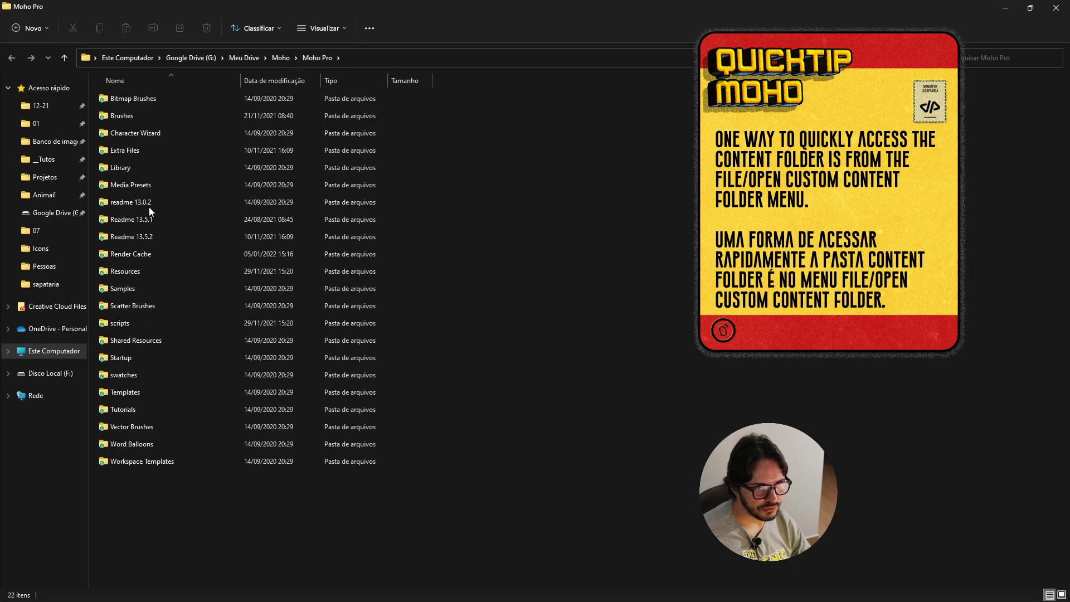
left_click(282, 58)
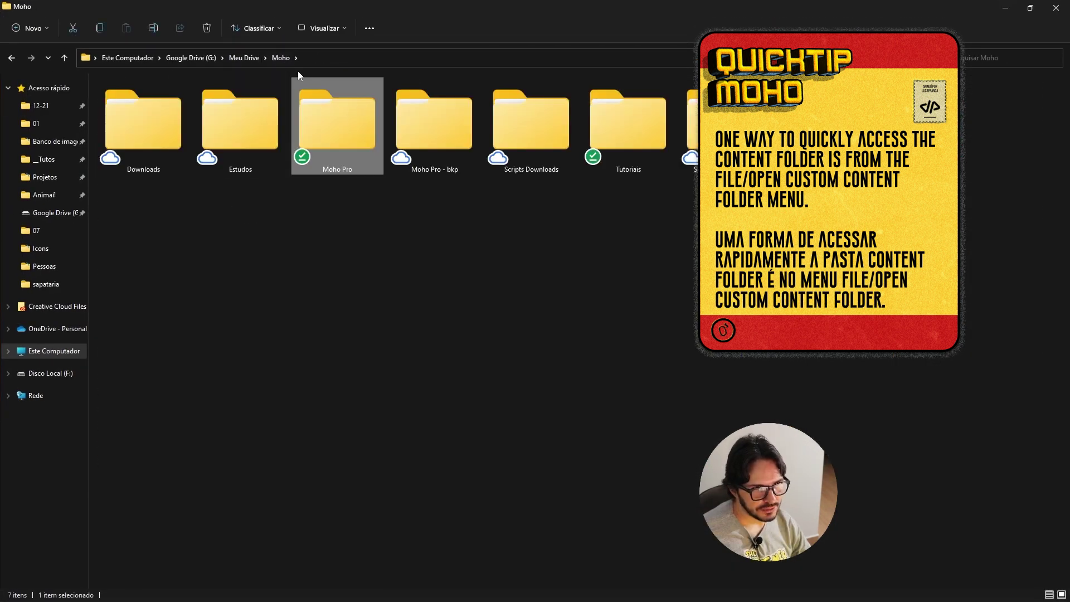
double_click(342, 134)
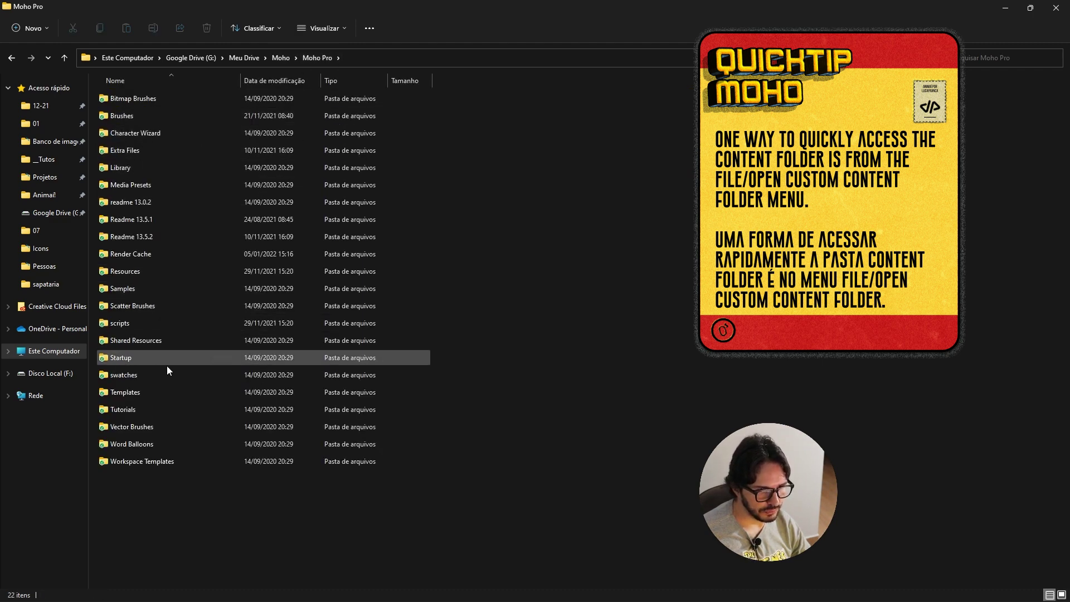
left_click(151, 324)
double_click(152, 324)
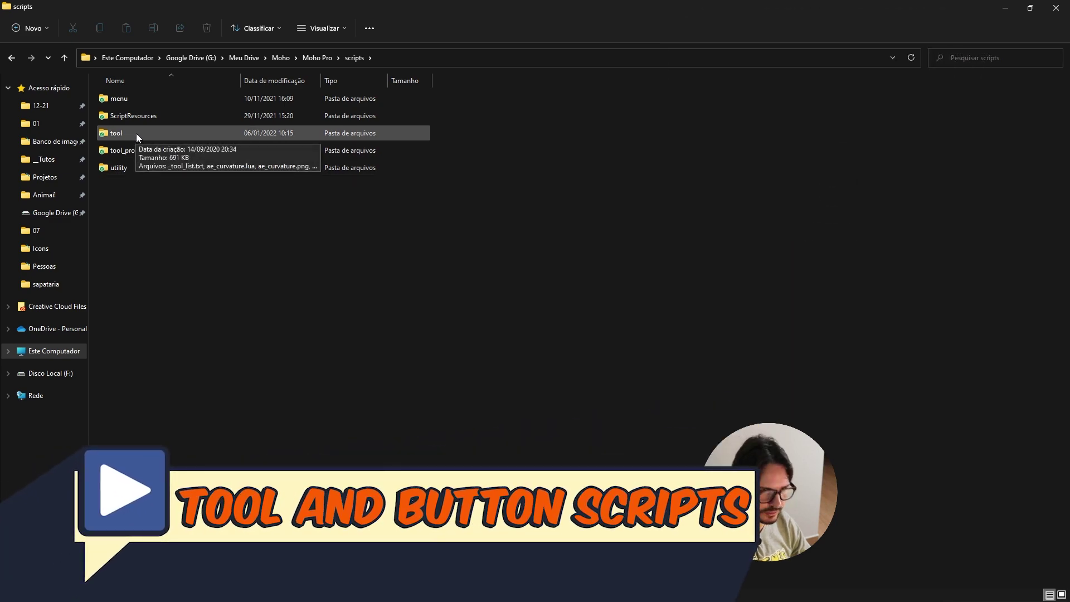
double_click(116, 132)
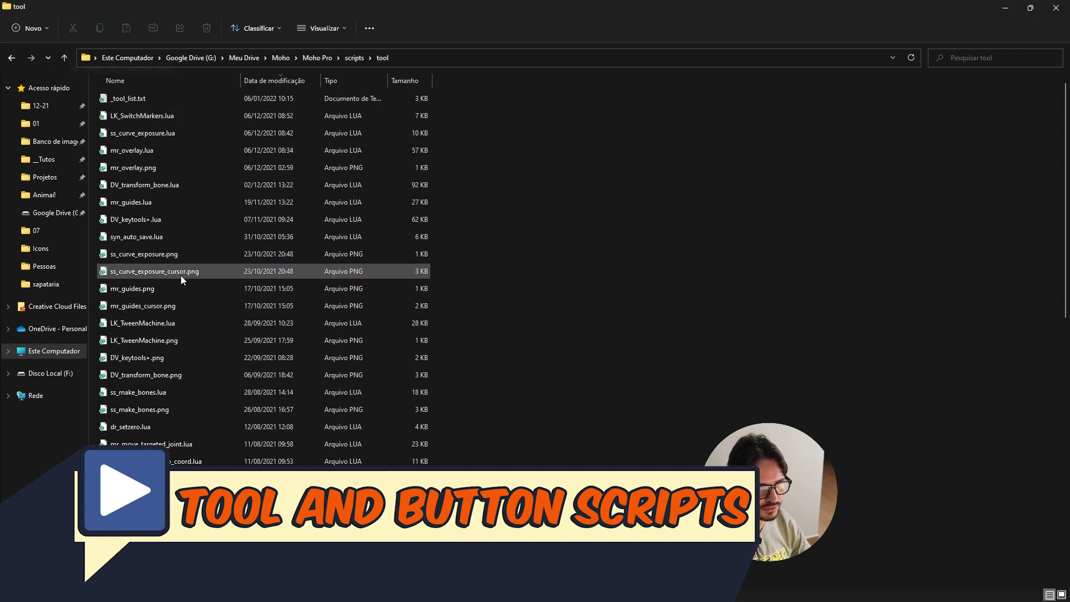
scroll(182, 290, "down", 10)
scroll(180, 346, "down", 5)
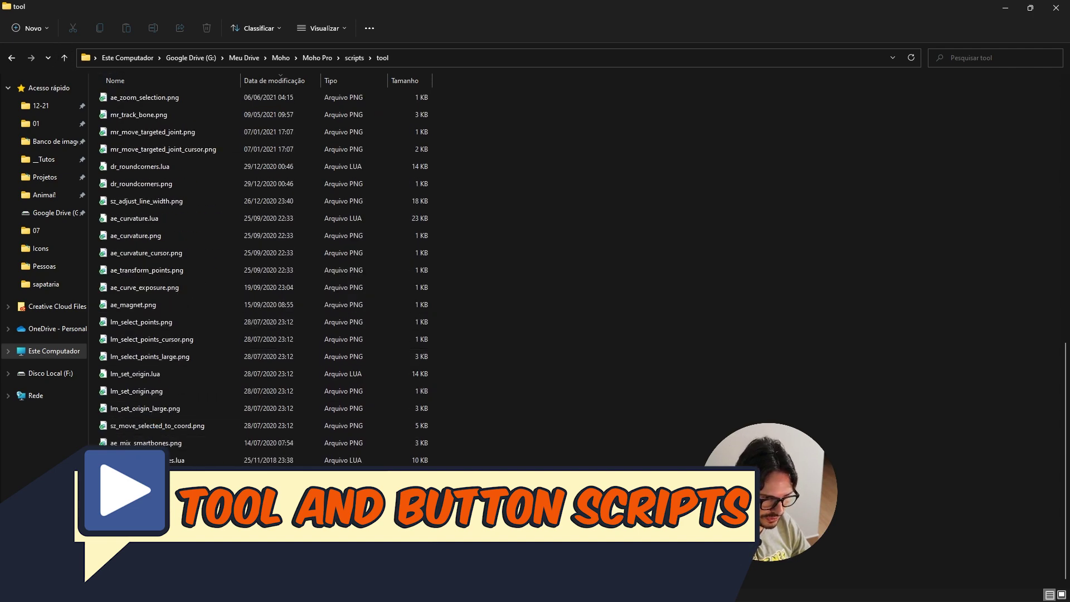
key("alt+Tab")
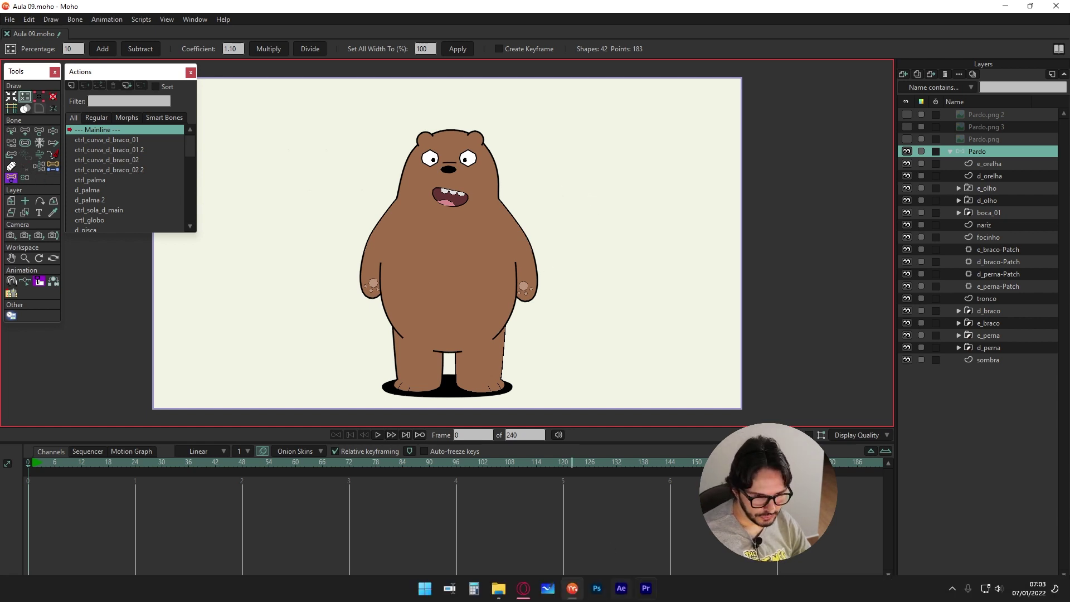
Step: Copy the tool and utility folders from the downloaded ae_mix_smartbones_V1.3.3 scripts folder
left_click(502, 598)
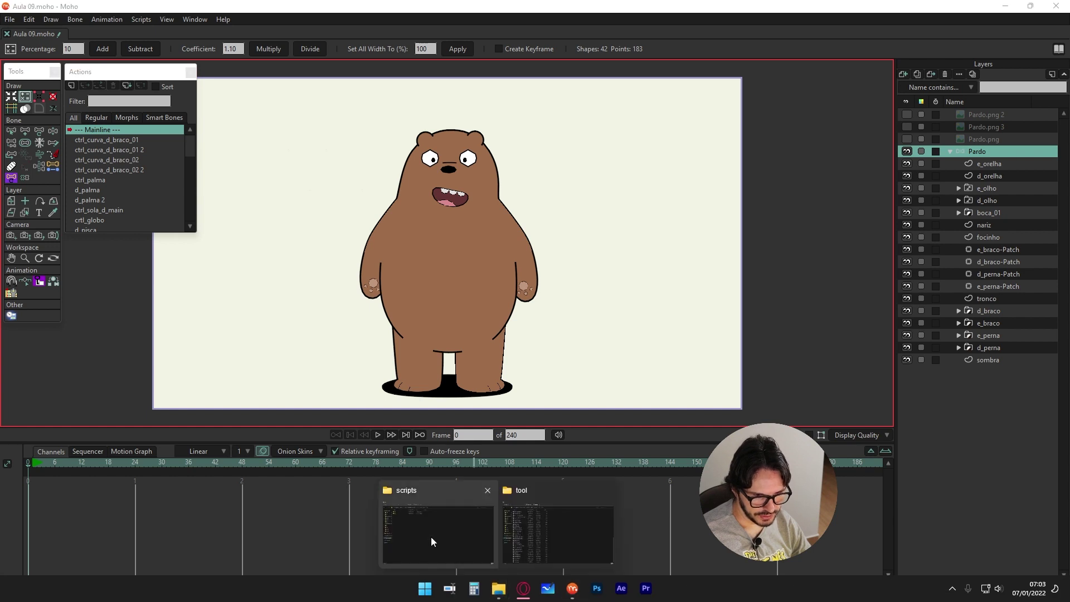
left_click(446, 538)
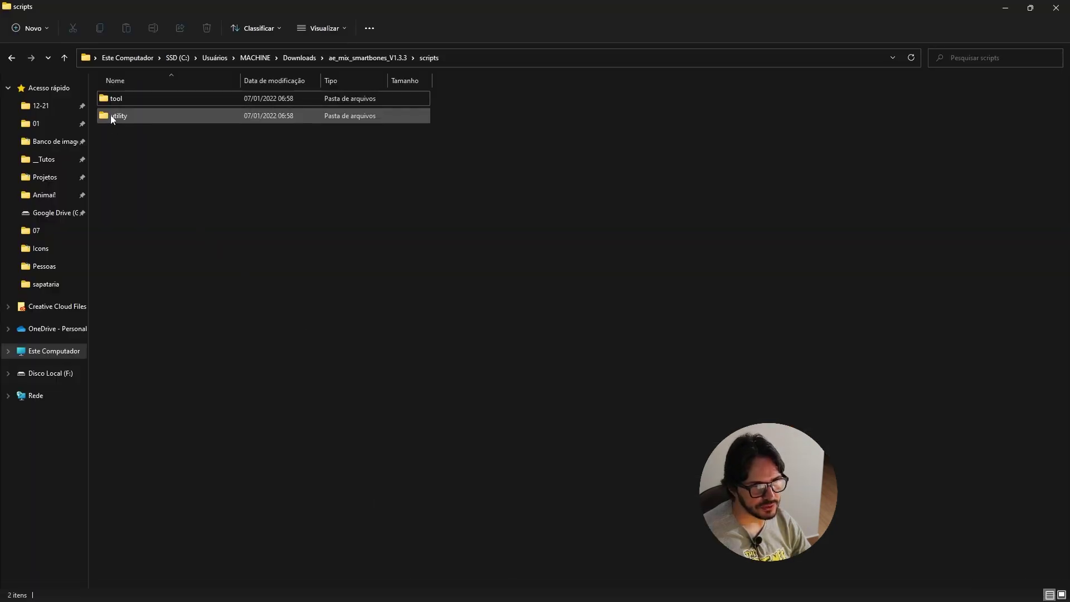
left_click(130, 99)
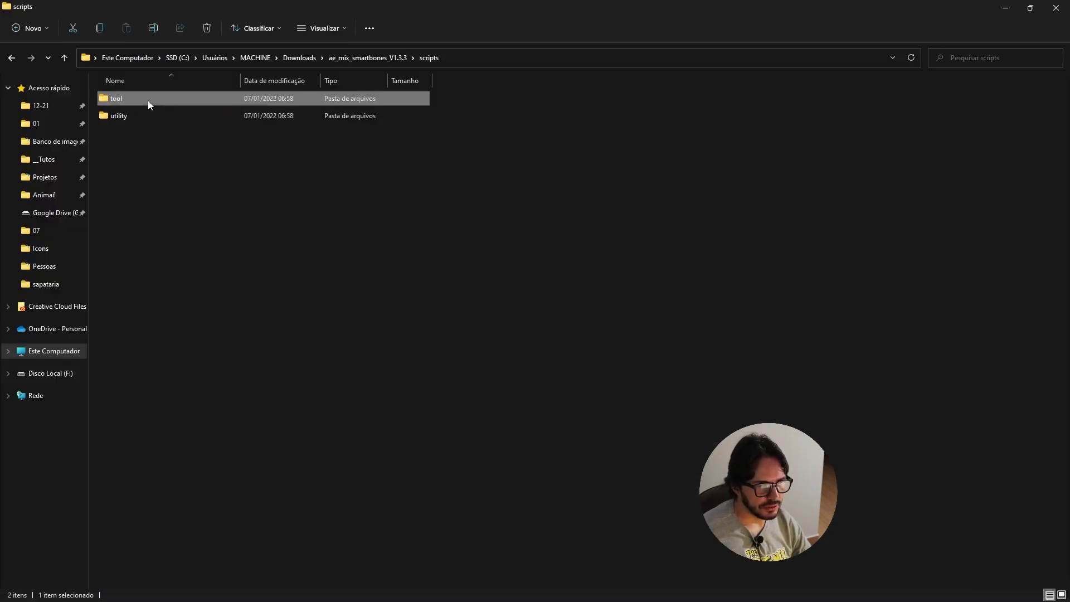
left_click(142, 120)
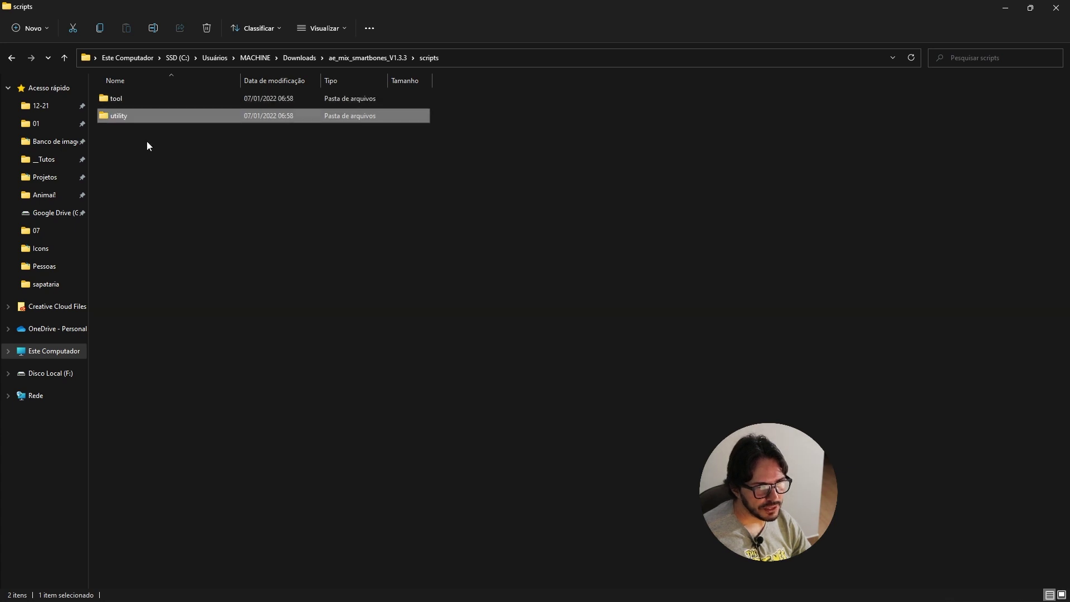
left_click(148, 98, "ctrl")
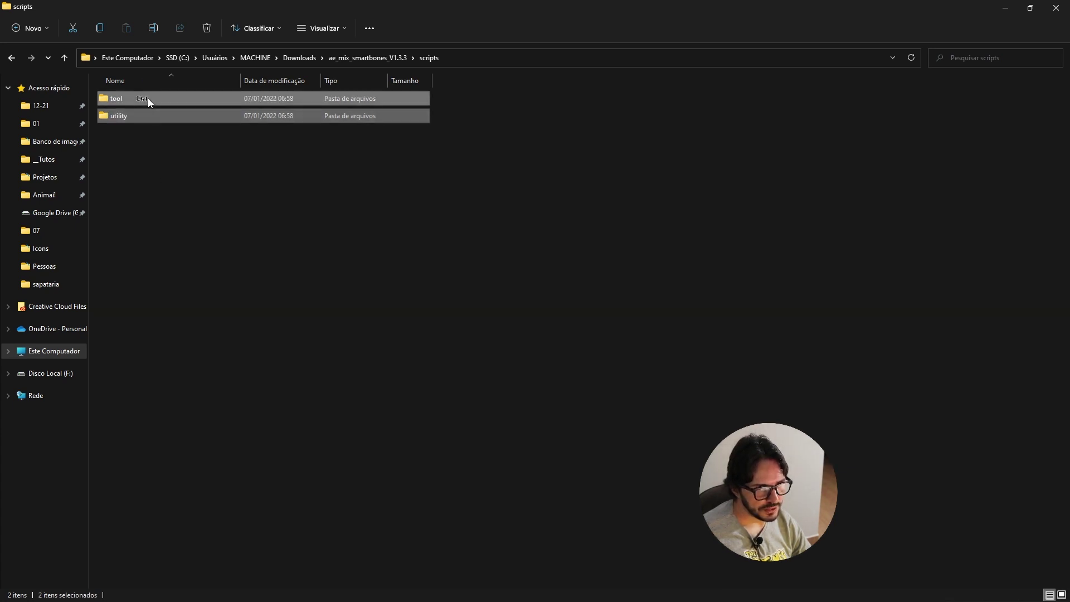
key("ctrl+c")
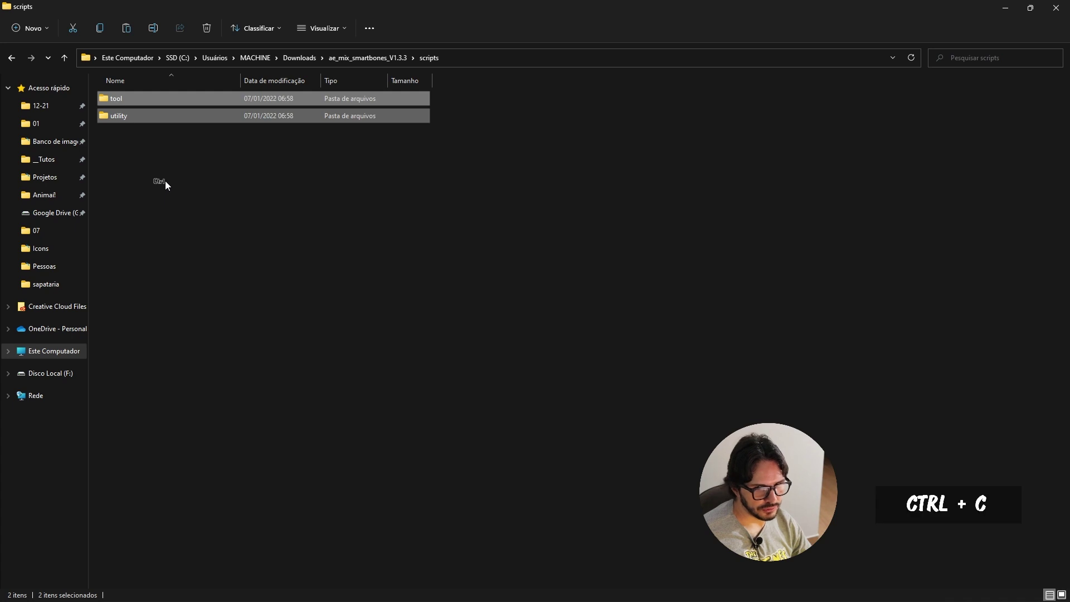
mouse_move(423, 599)
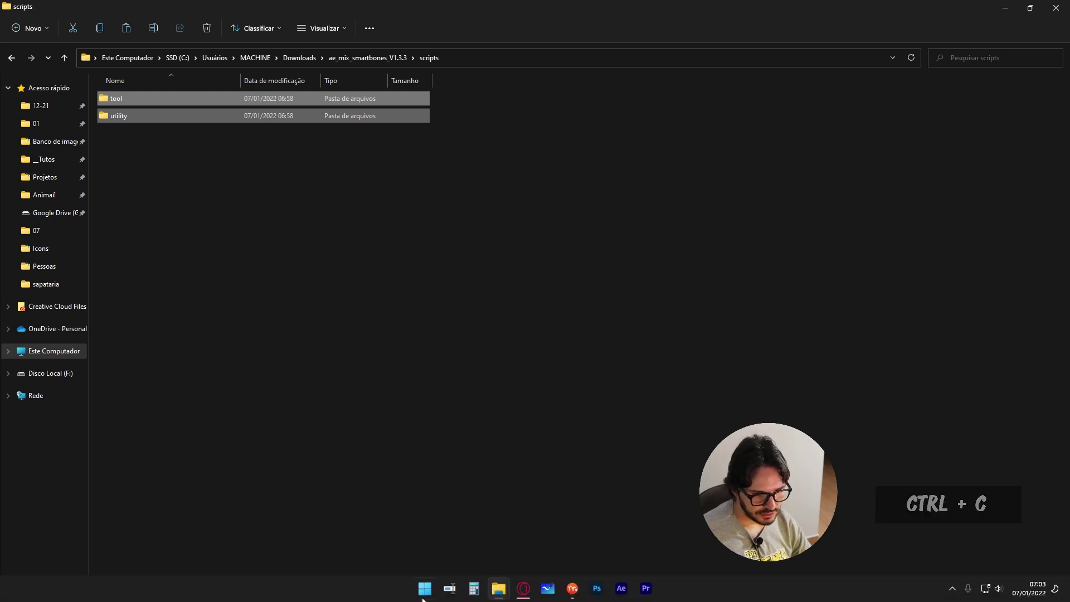
Step: Paste them into Moho Pro\scripts, replacing the existing files in the destination
mouse_move(499, 588)
left_click(435, 527)
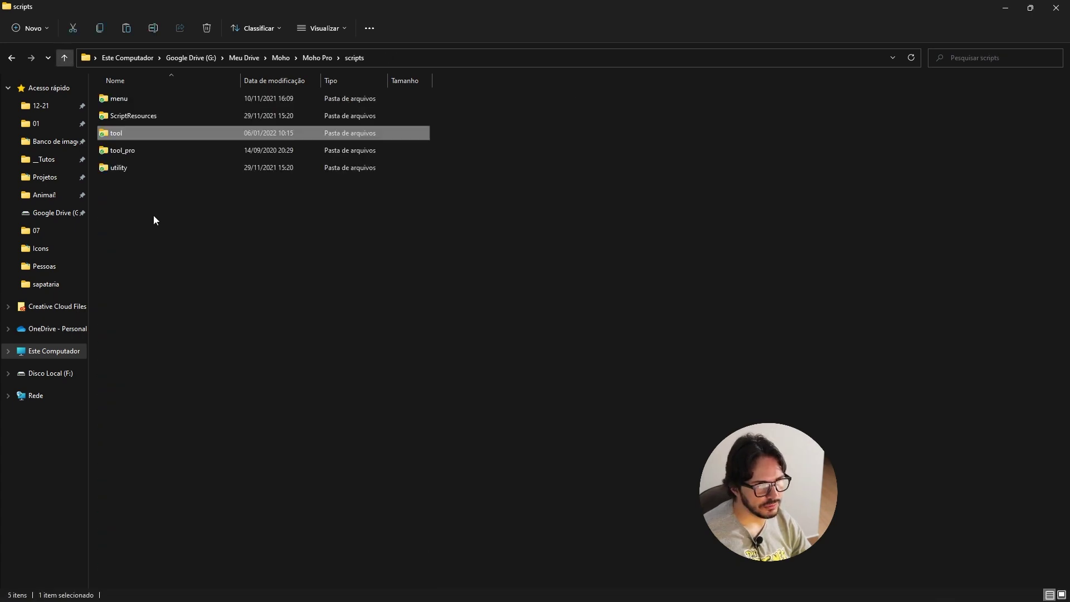
left_click(180, 235)
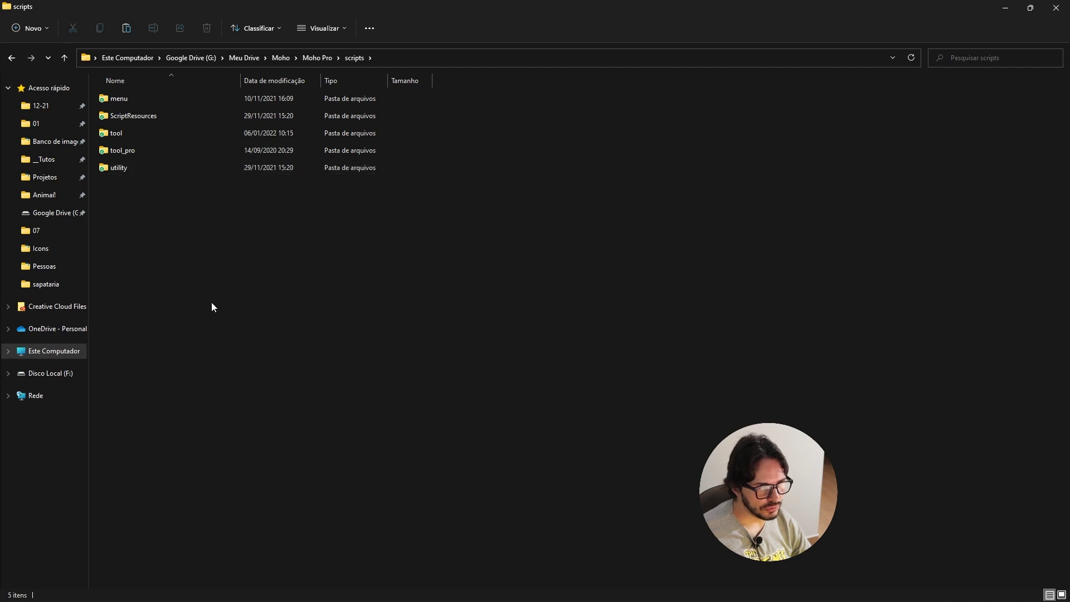
key("ctrl+v")
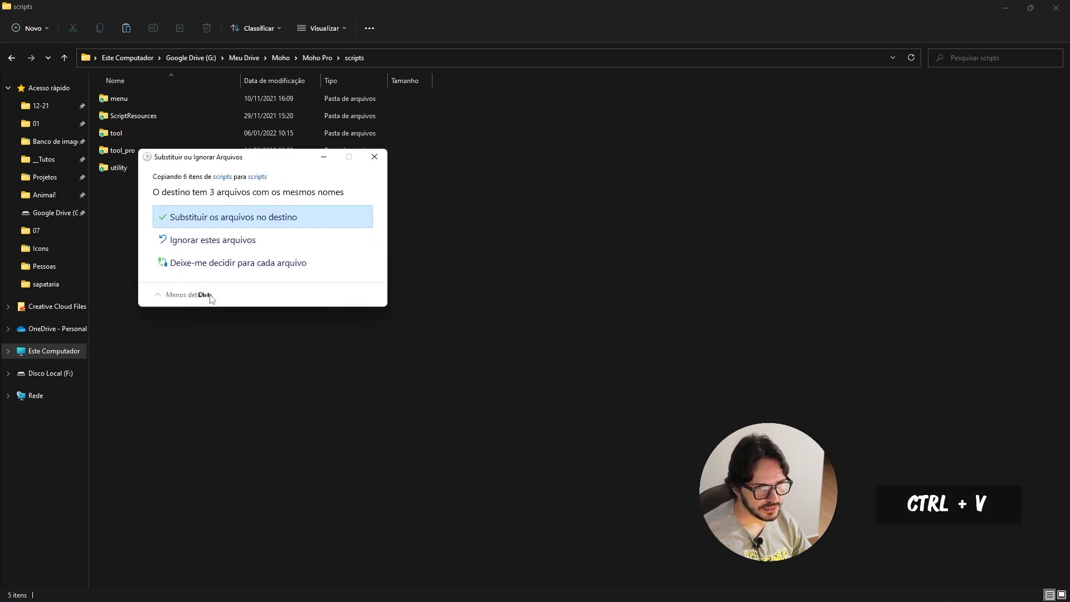
left_click(291, 220)
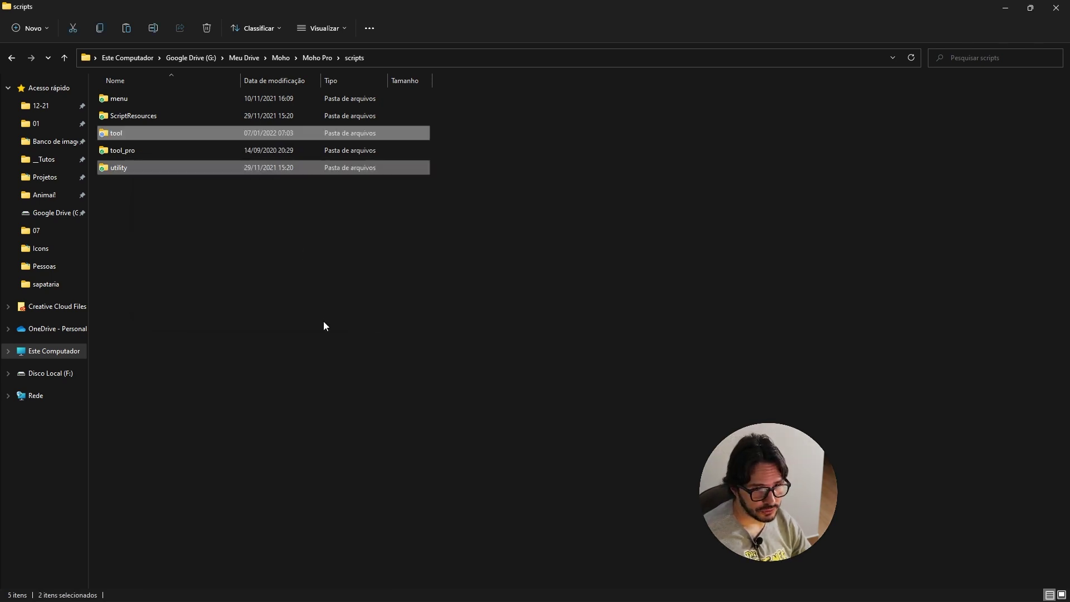
key("alt+Tab")
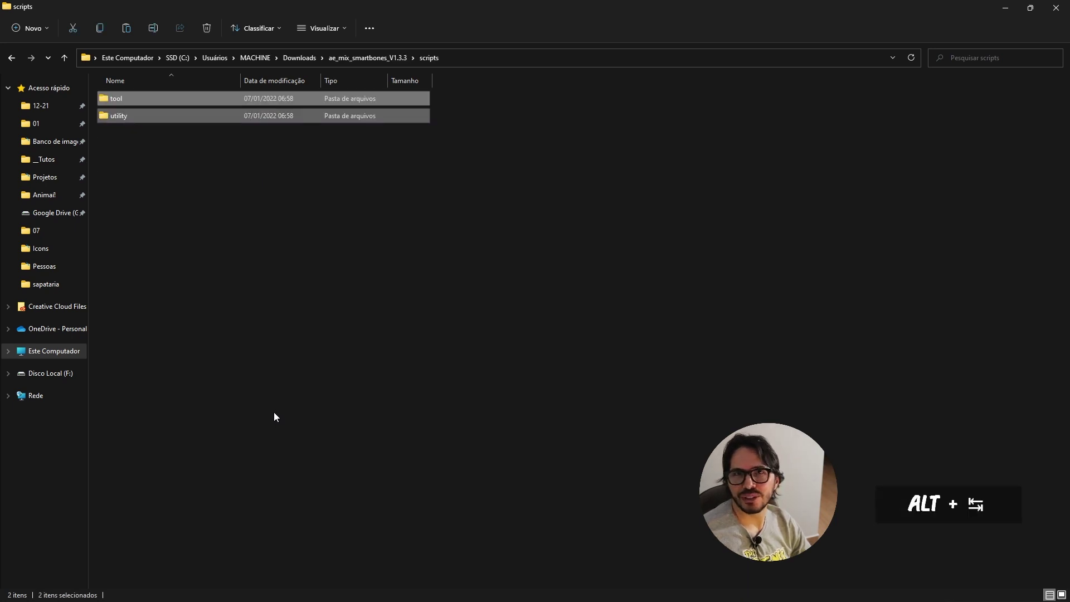
Step: Test the newly installed Mix smartbones tool twice, dismissing each unused-angle warning
left_click(574, 595)
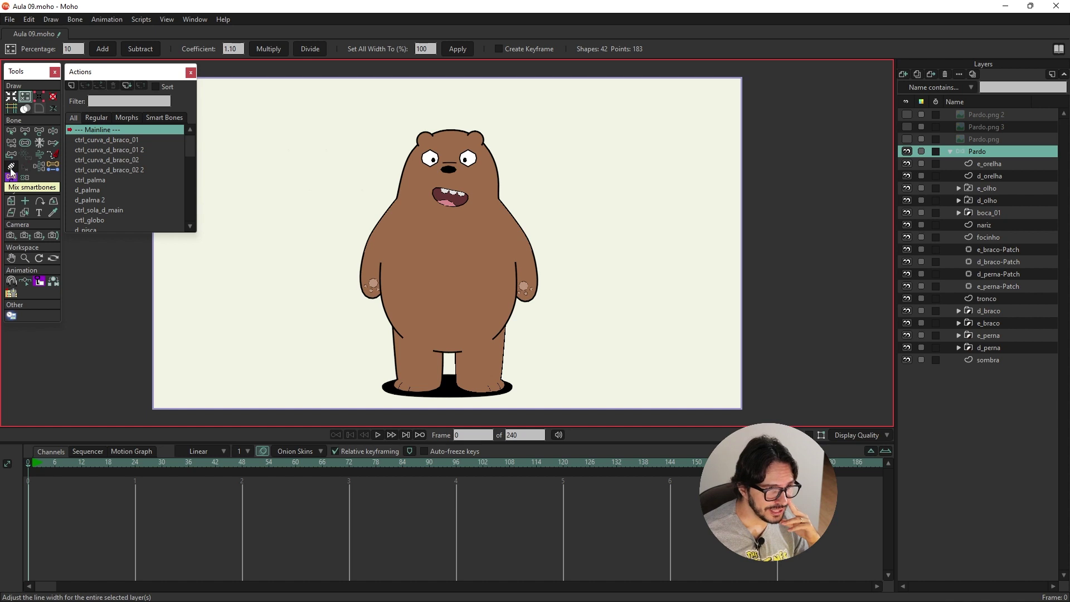
left_click(11, 167)
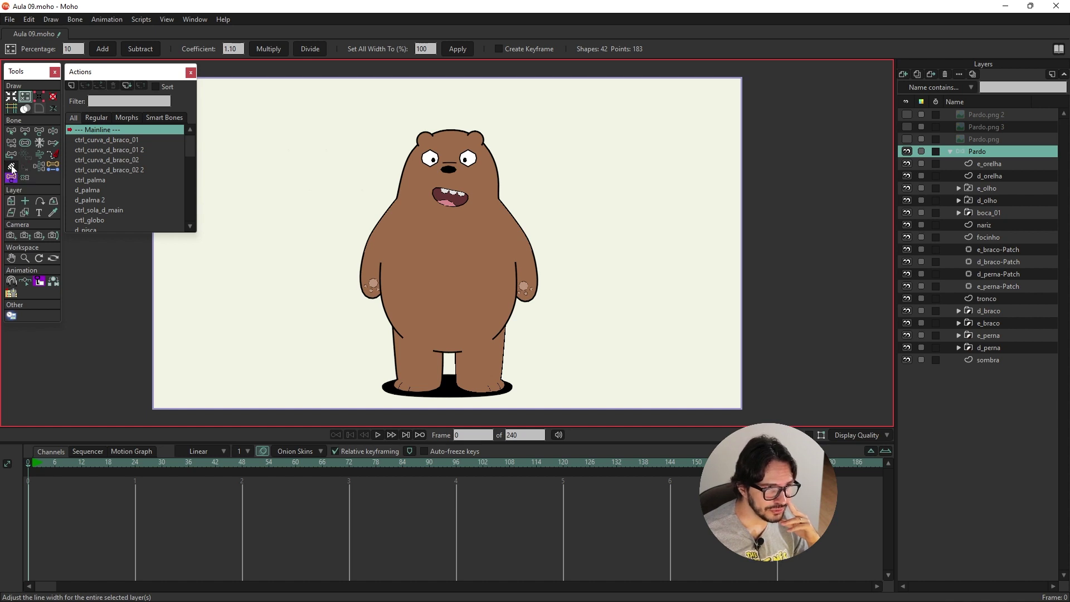
left_click(657, 251)
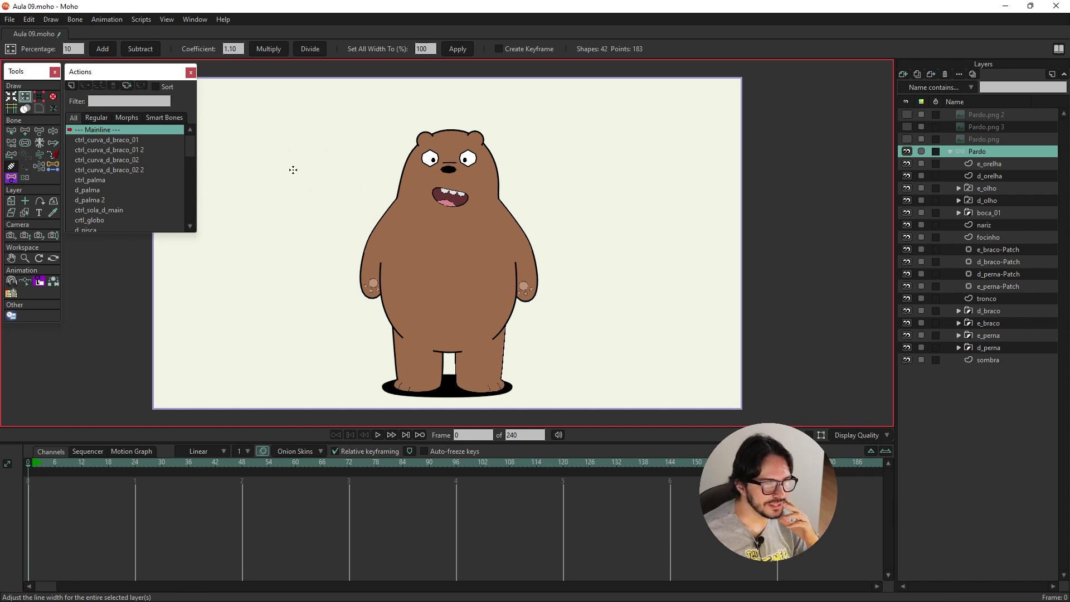
left_click(12, 167)
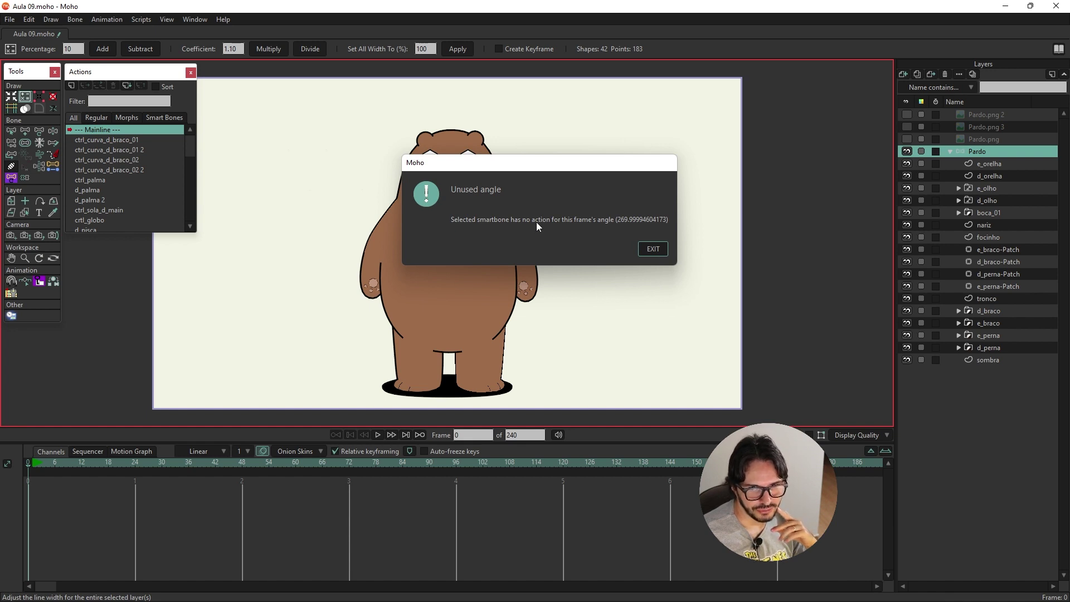
left_click(653, 250)
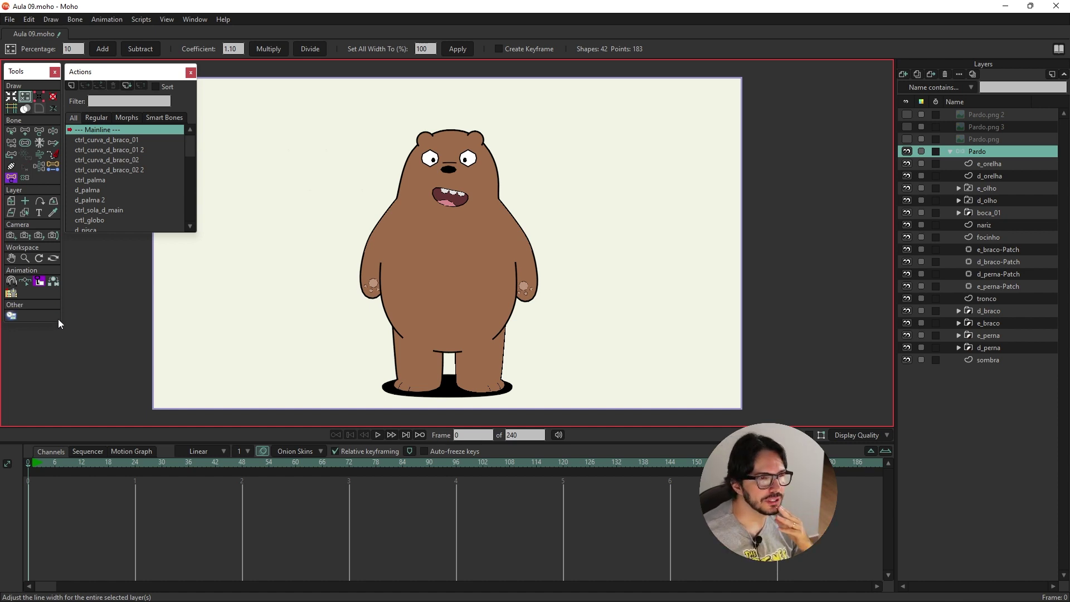
Step: In Tool Layout preferences, enable 'Automatically update tools list' and restore the factory default layout
left_click(33, 21)
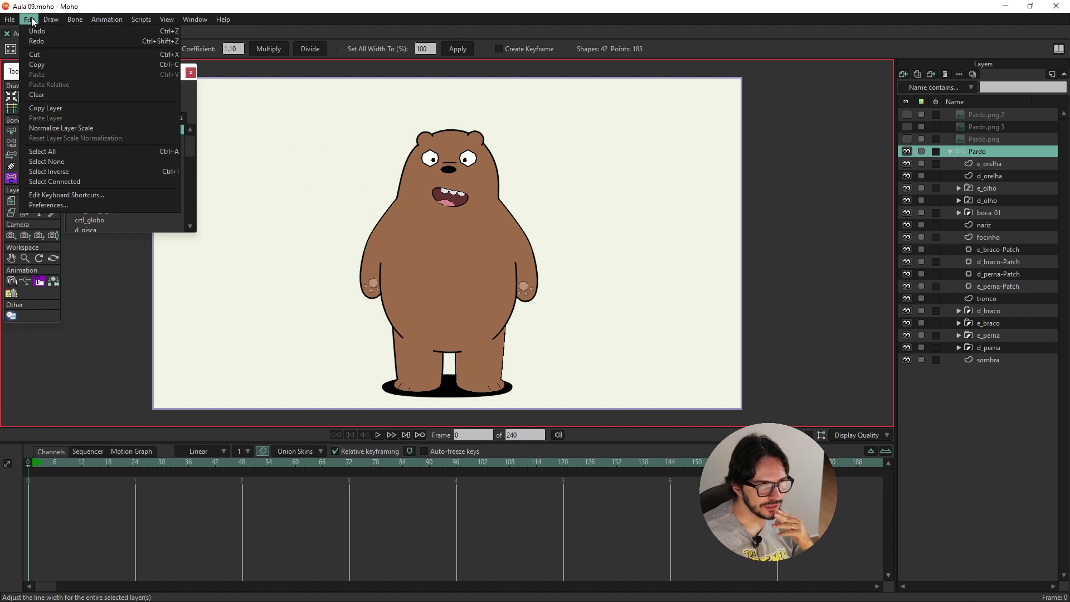
left_click(84, 205)
left_click(596, 172)
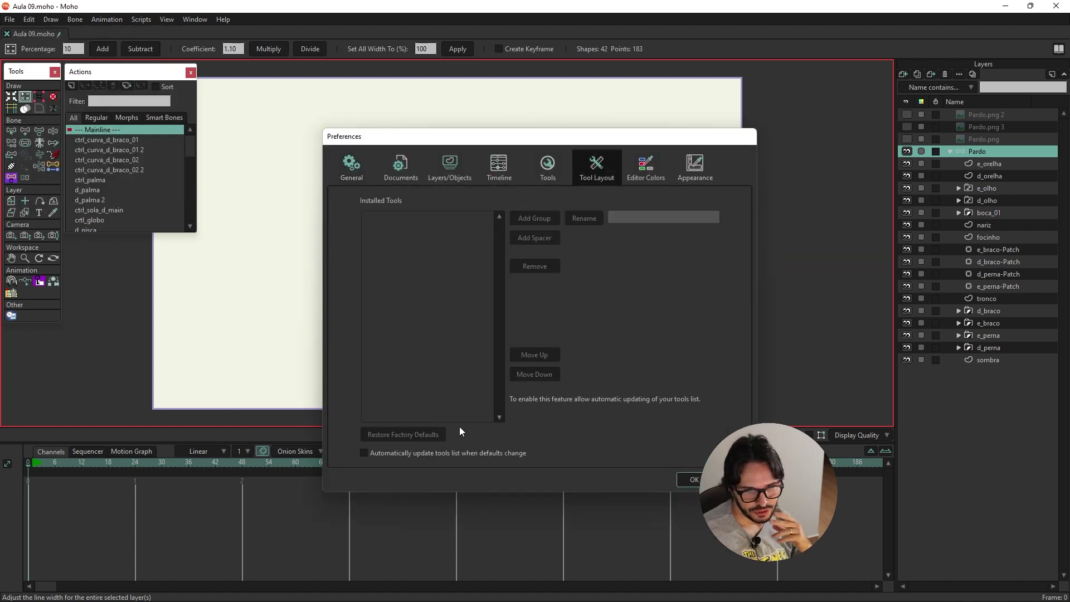
left_click(364, 453)
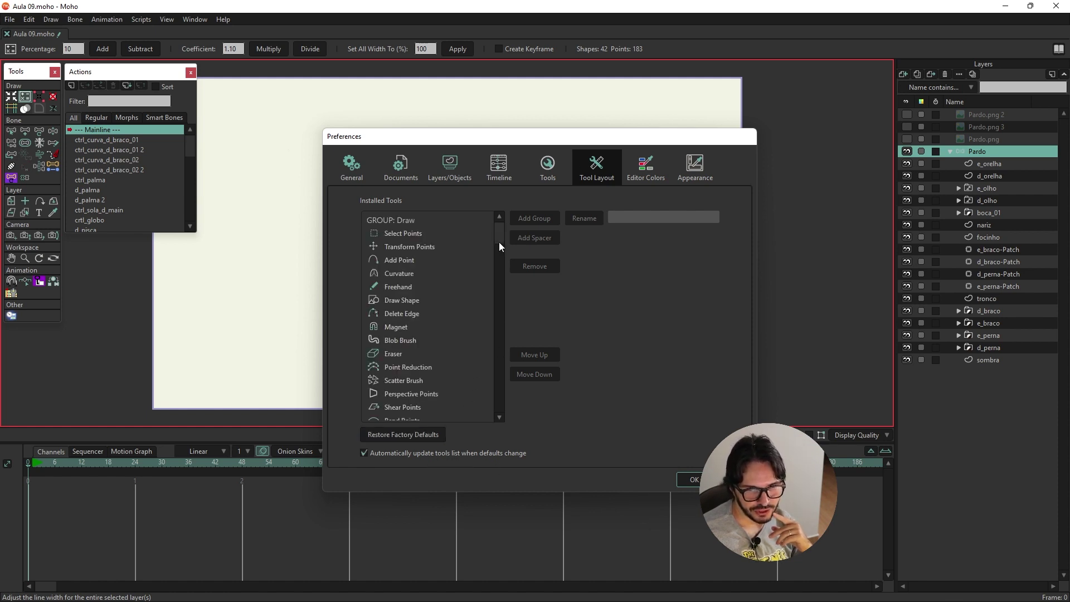
left_click_drag(499, 241, 507, 411)
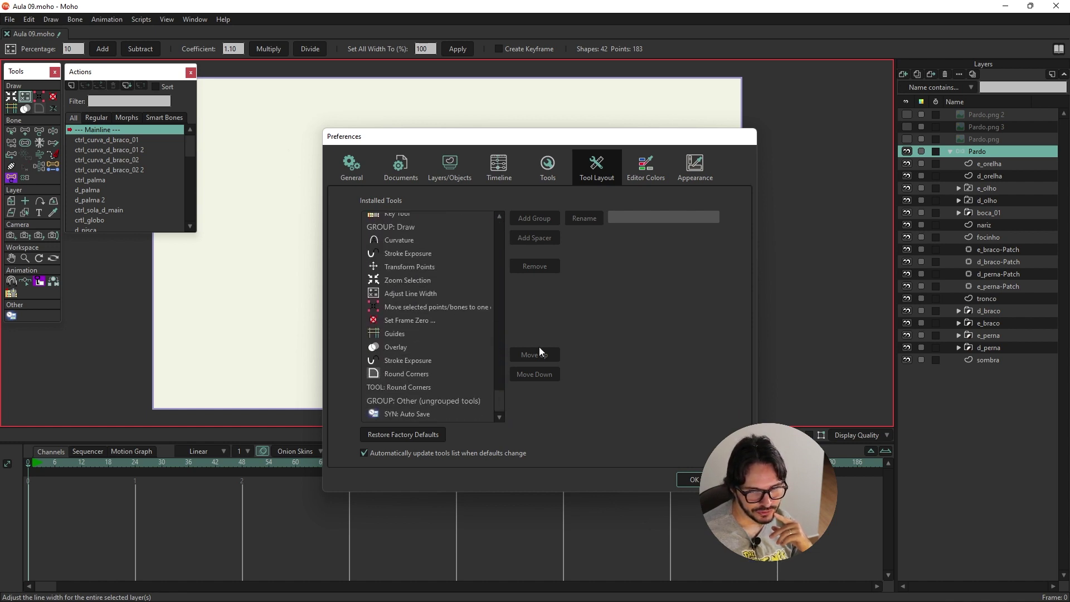
left_click(406, 435)
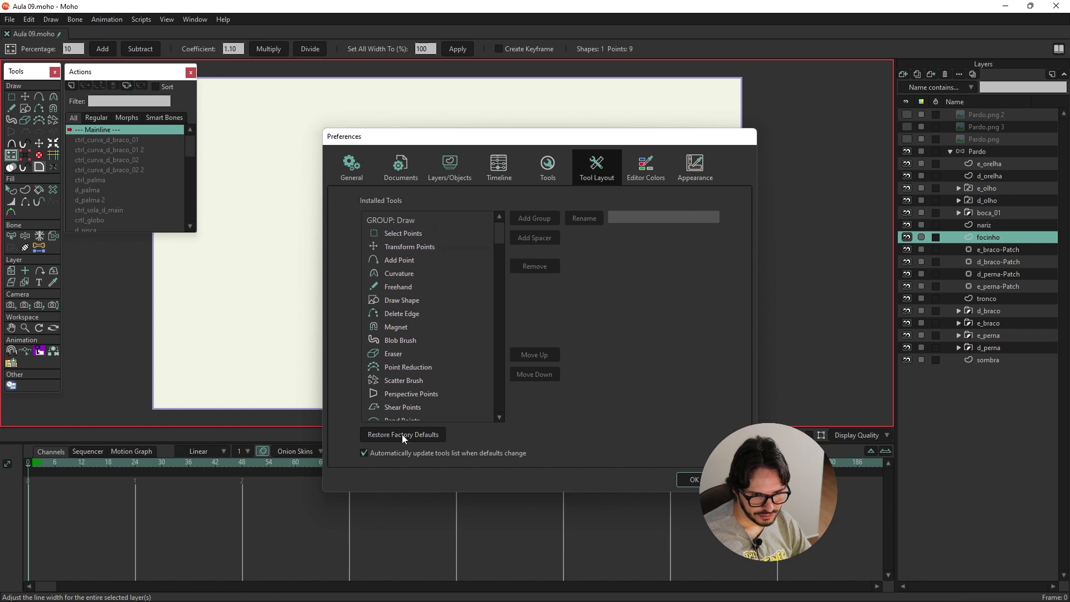
left_click(403, 435)
left_click(580, 234)
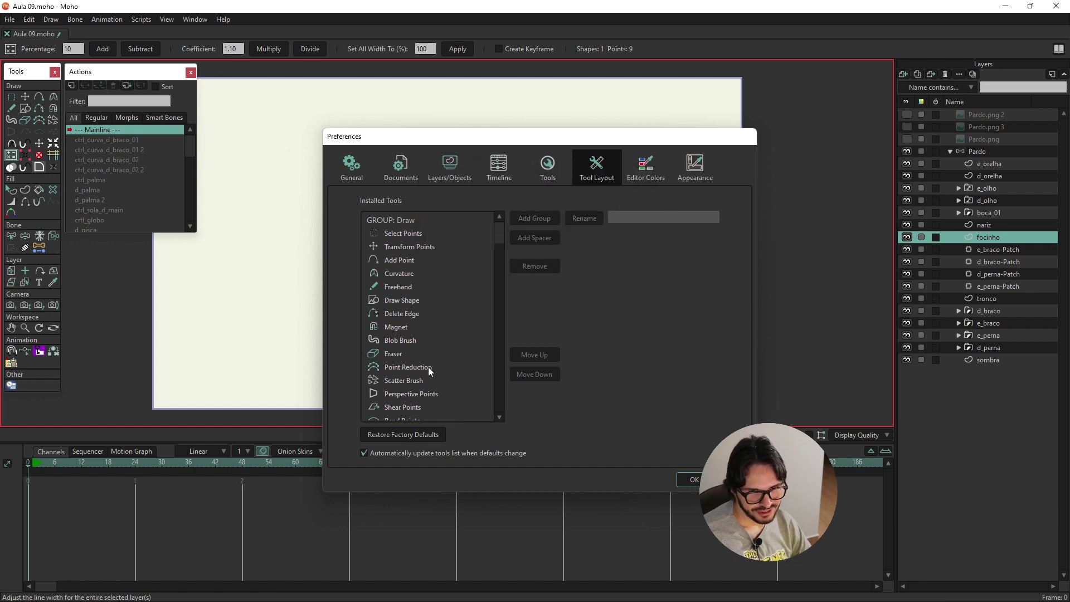
key("Return")
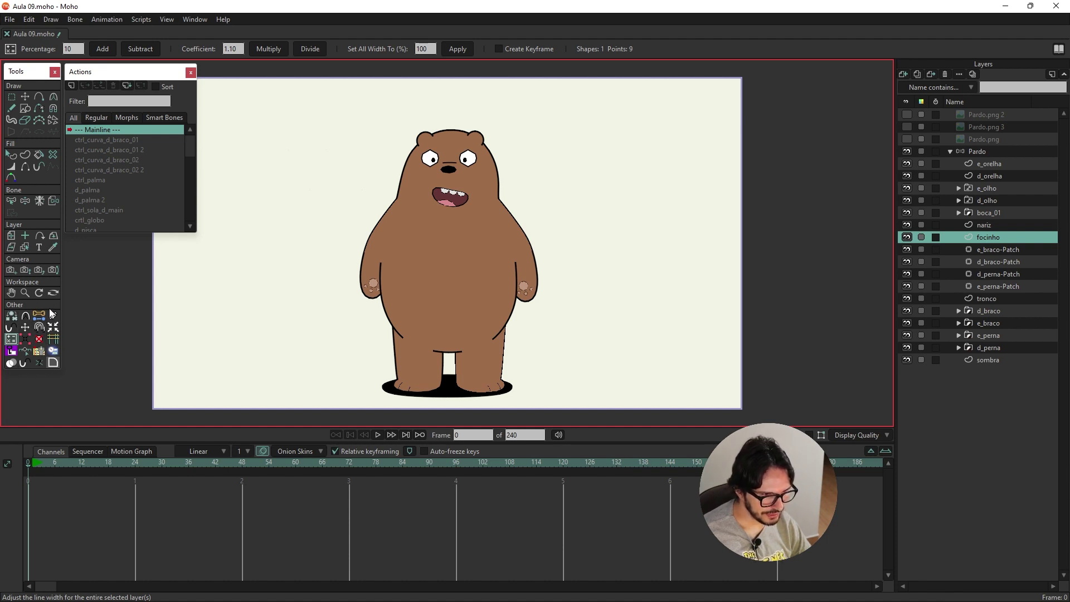
Step: In Preferences > Tool Layout, add a tool group named Animation after Orbit
left_click(10, 19)
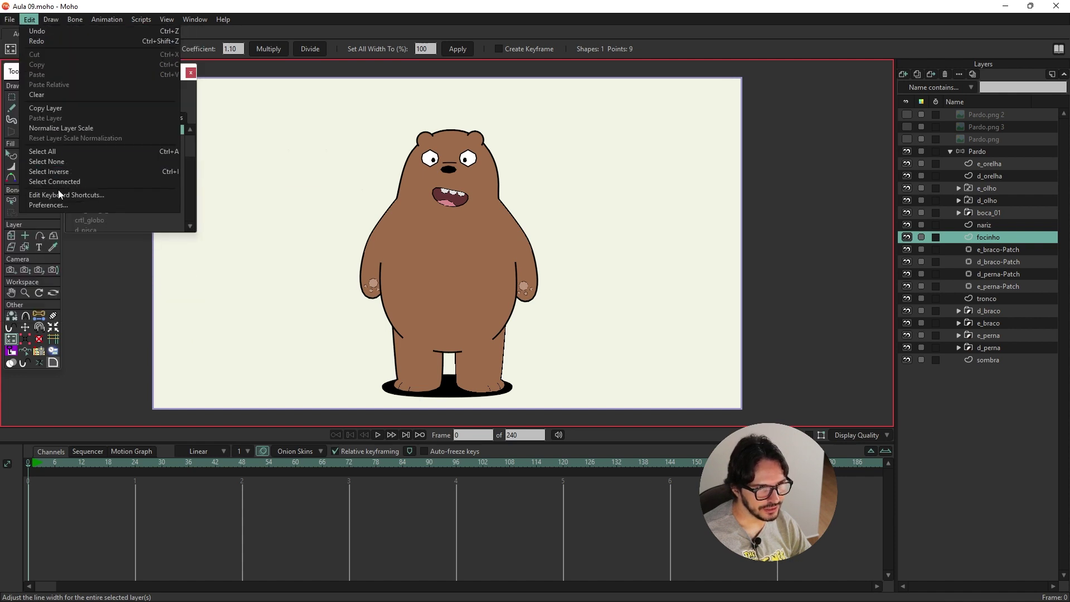
left_click(48, 205)
left_click(590, 177)
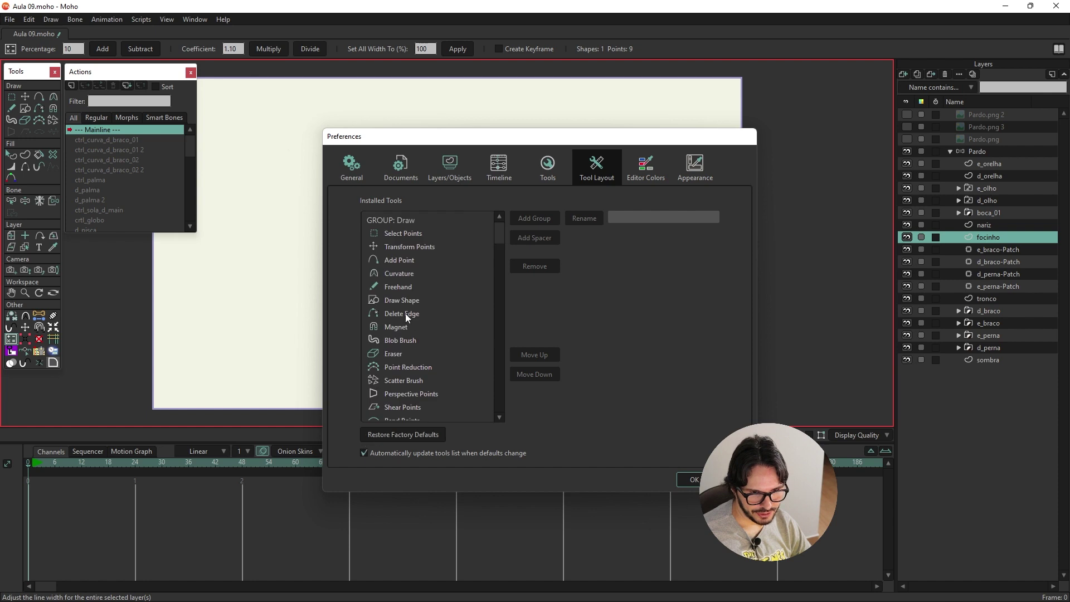
middle_click(476, 299)
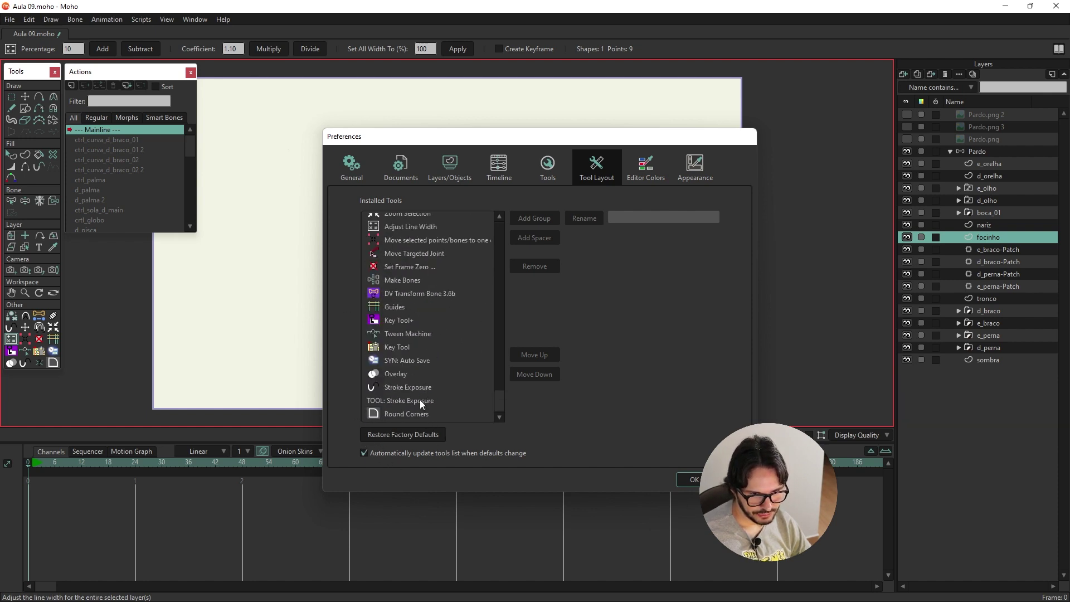
left_click(420, 400)
scroll(422, 386, "up", 5)
left_click(479, 275)
left_click(426, 261)
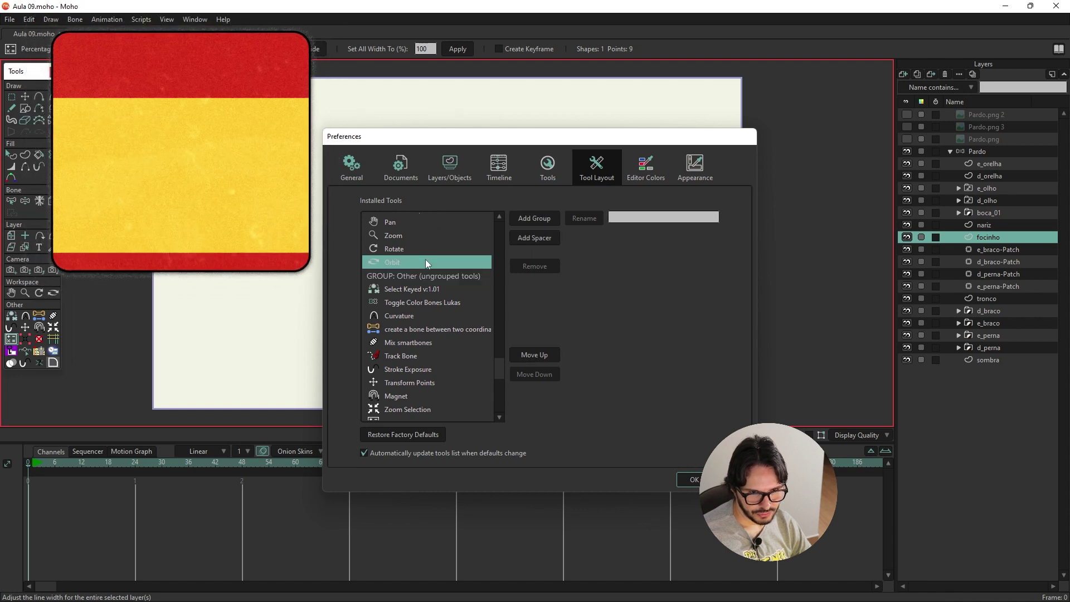
left_click(641, 217)
type("Animation")
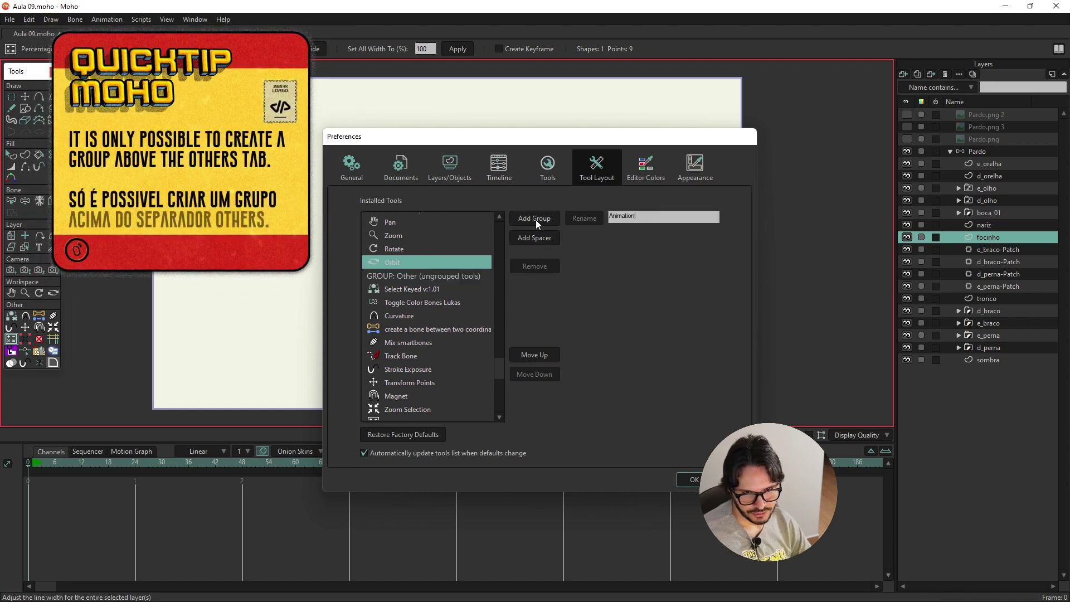
left_click(537, 219)
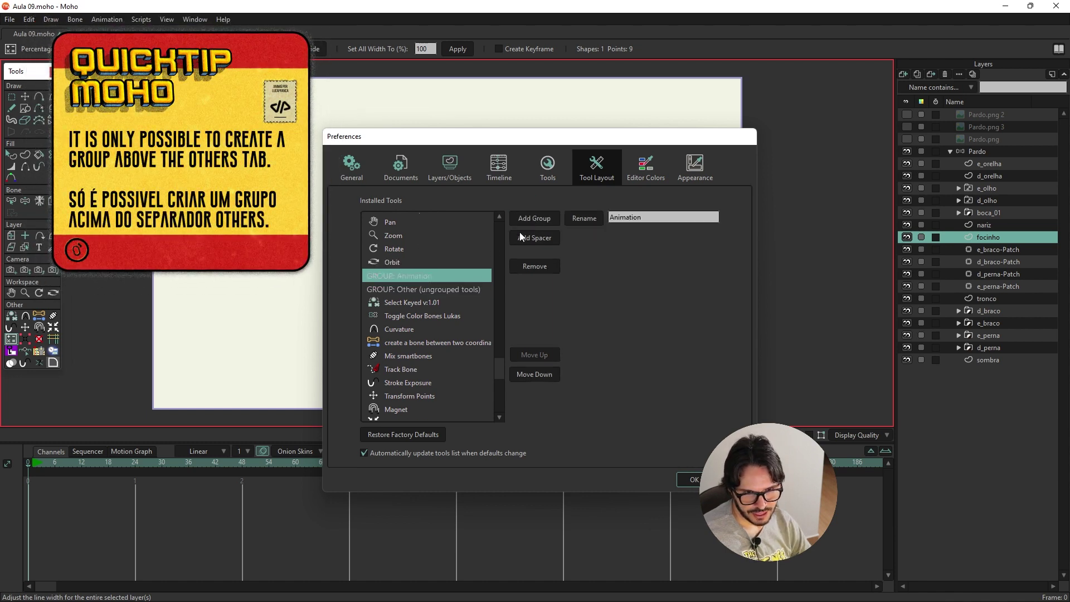
Step: Move Tween Machine and Select Keyed v:1.01 up into the Animation group
left_click(420, 306)
scroll(414, 333, "down", 2)
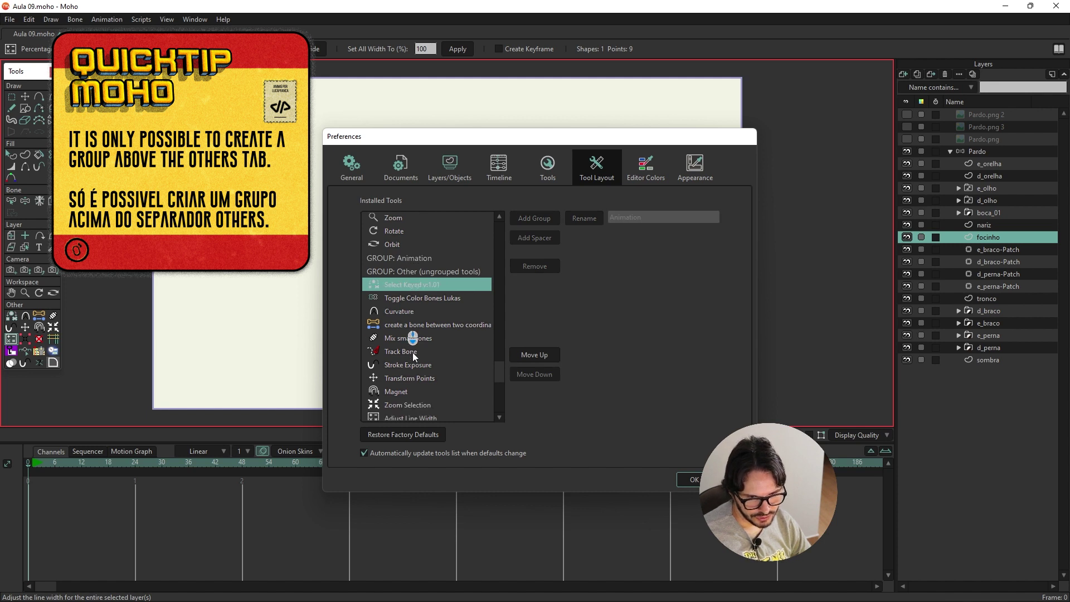
scroll(412, 352, "down", 2)
scroll(412, 355, "down", 1)
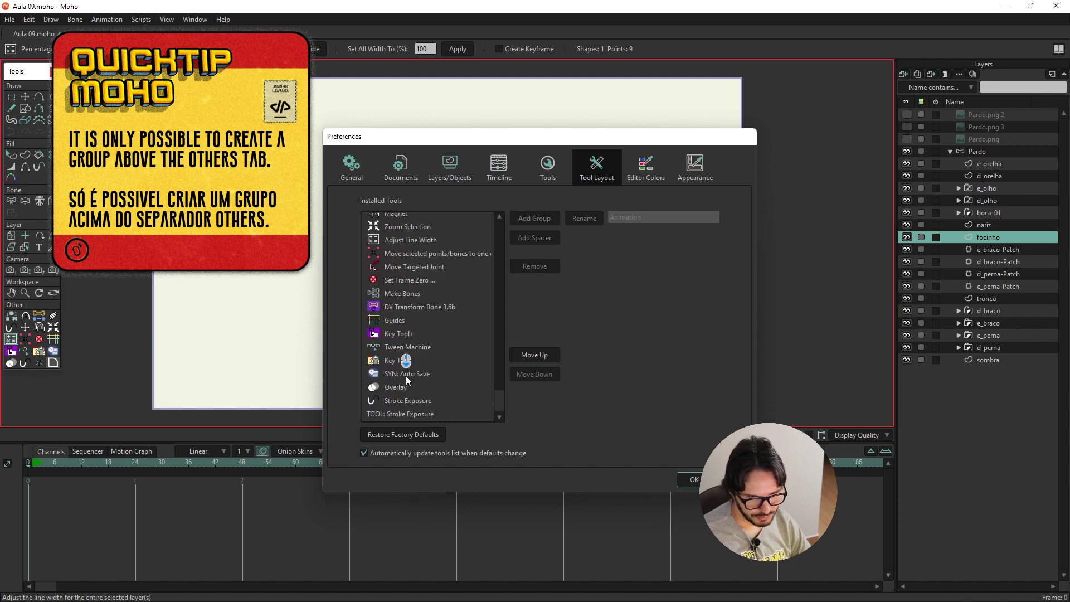
left_click(414, 349)
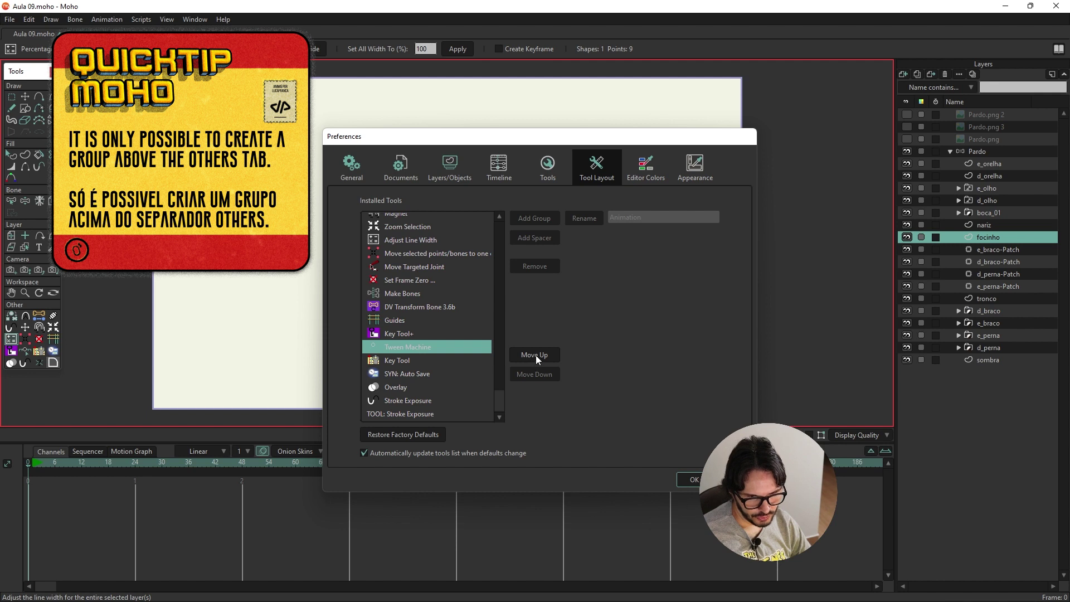
left_click(536, 355)
left_click(536, 355)
left_click(536, 355)
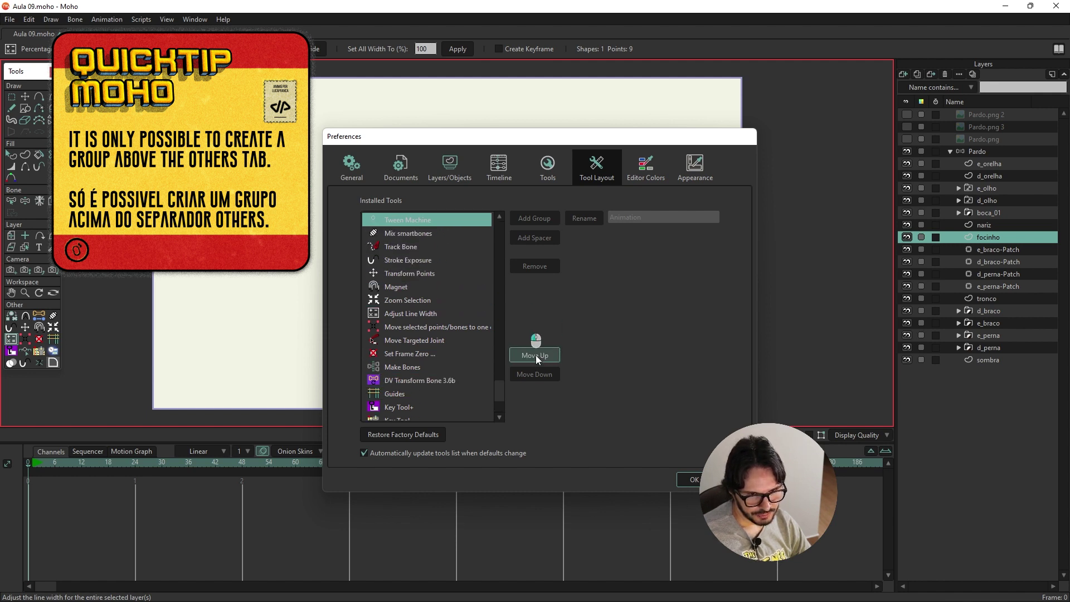
left_click(536, 356)
left_click(537, 356)
left_click(537, 356)
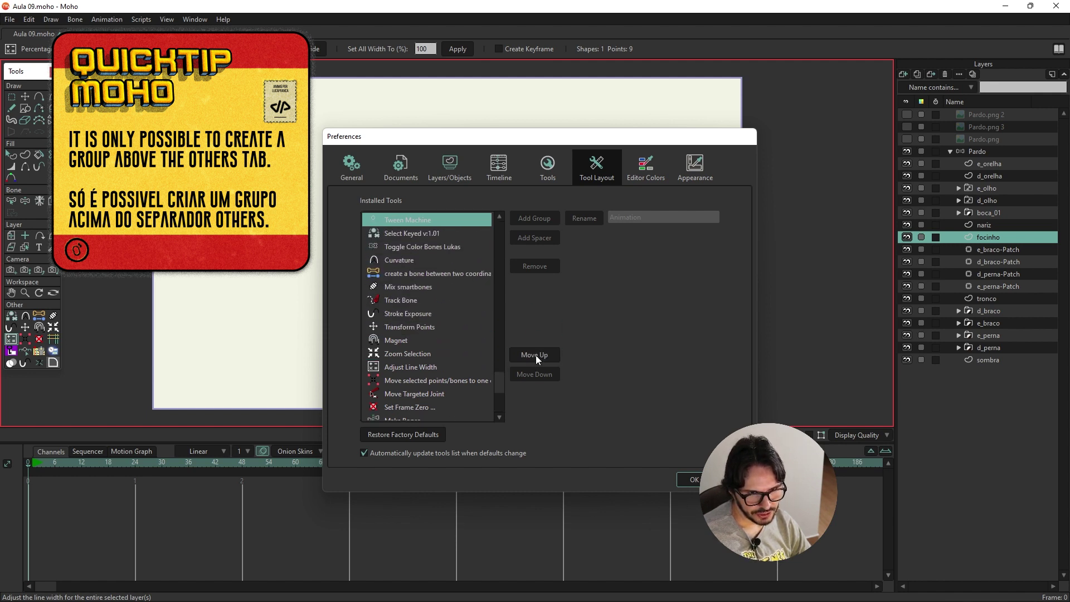
left_click(536, 356)
key("Down")
key("Down")
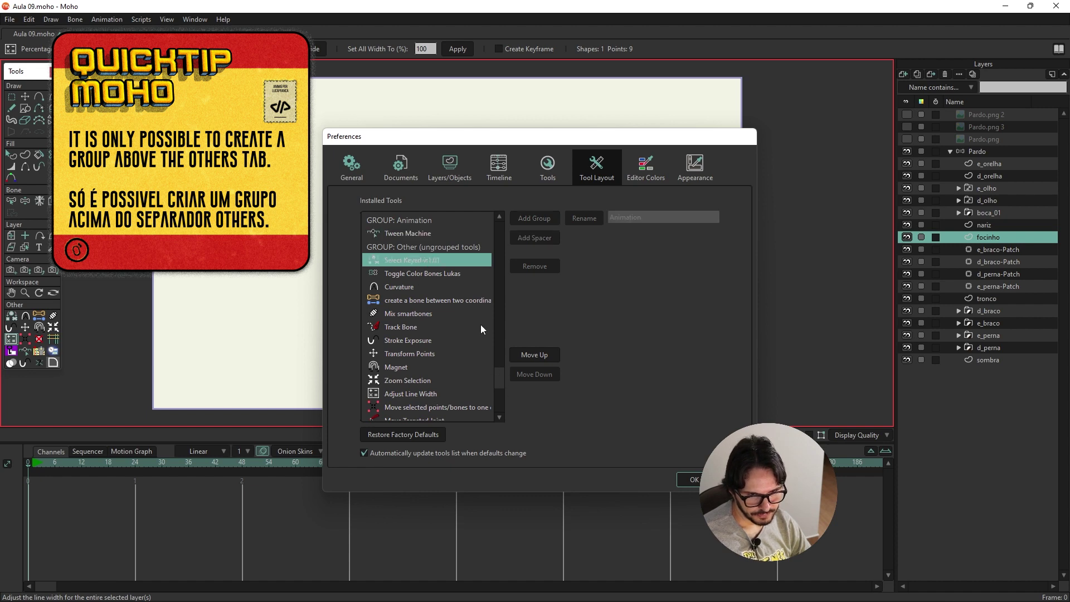
left_click(535, 355)
Step: Move Key Tool+ and Key Tool up into the Animation group
scroll(499, 390, "down", 3)
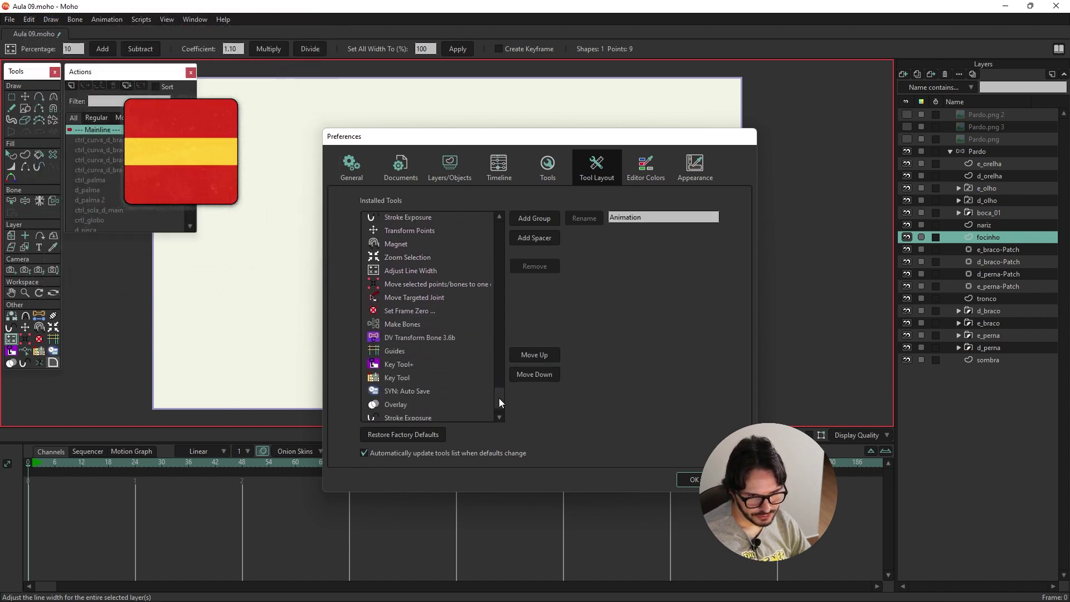
left_click(410, 365)
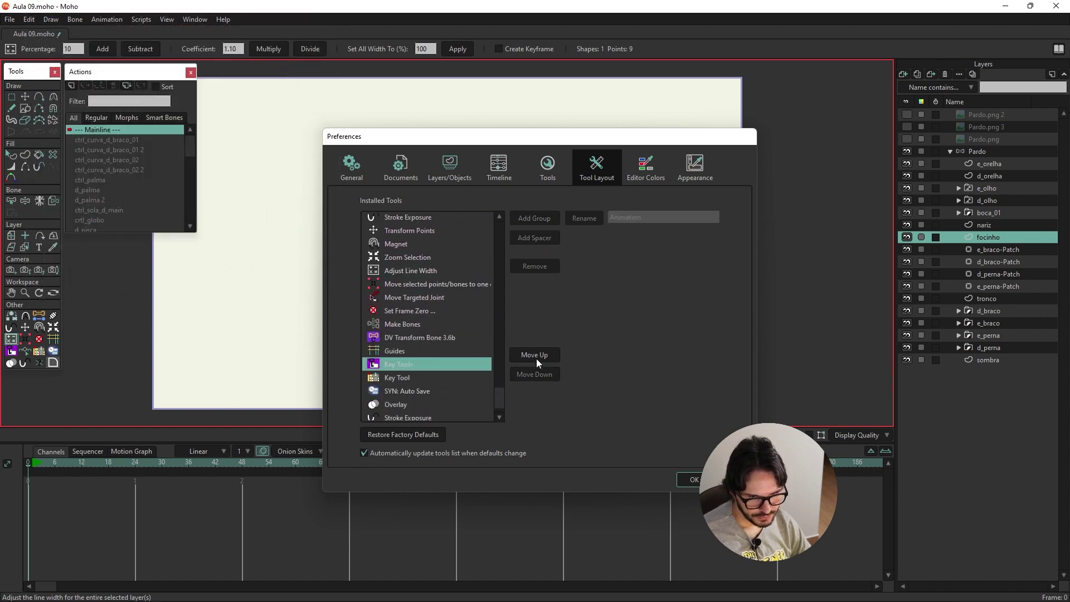
left_click(536, 355)
left_click(537, 355)
left_click(536, 355)
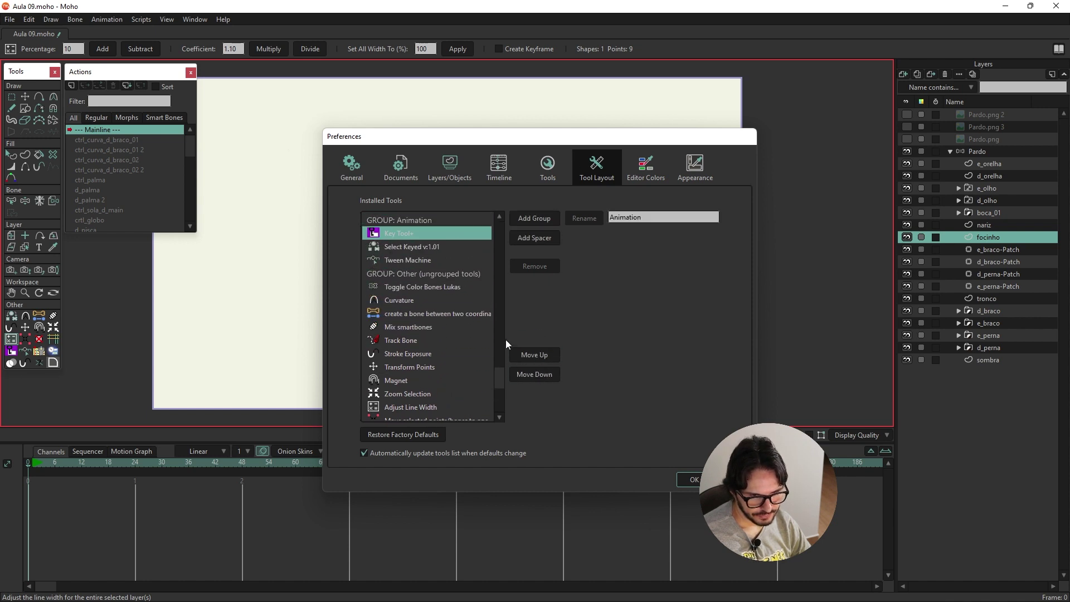
scroll(409, 384, "down", 3)
left_click(410, 360)
left_click(533, 355)
left_click(533, 355)
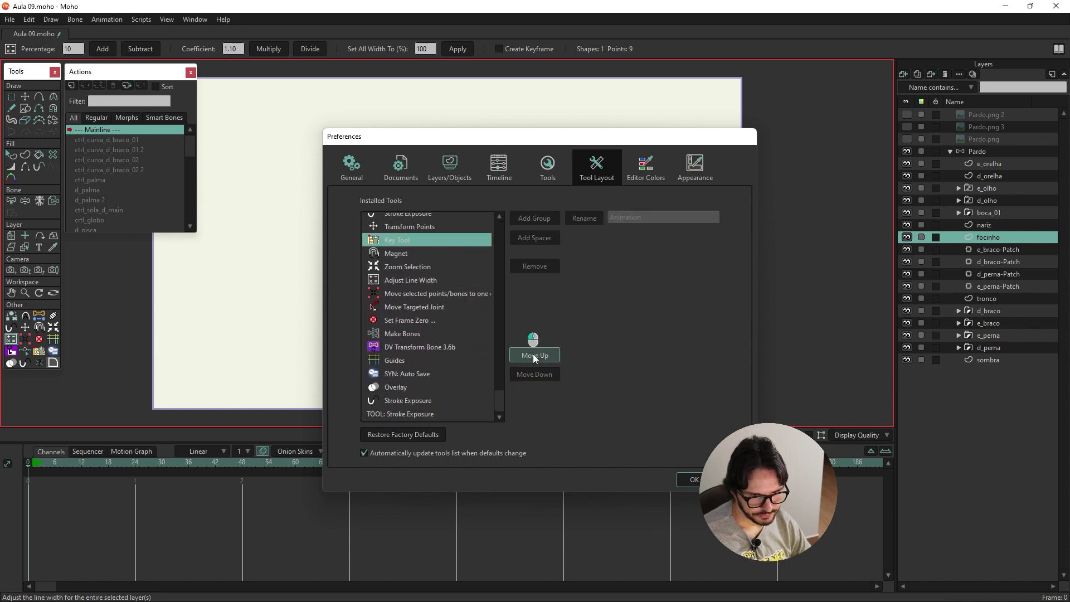
left_click(531, 374)
scroll(496, 380, "up", 1)
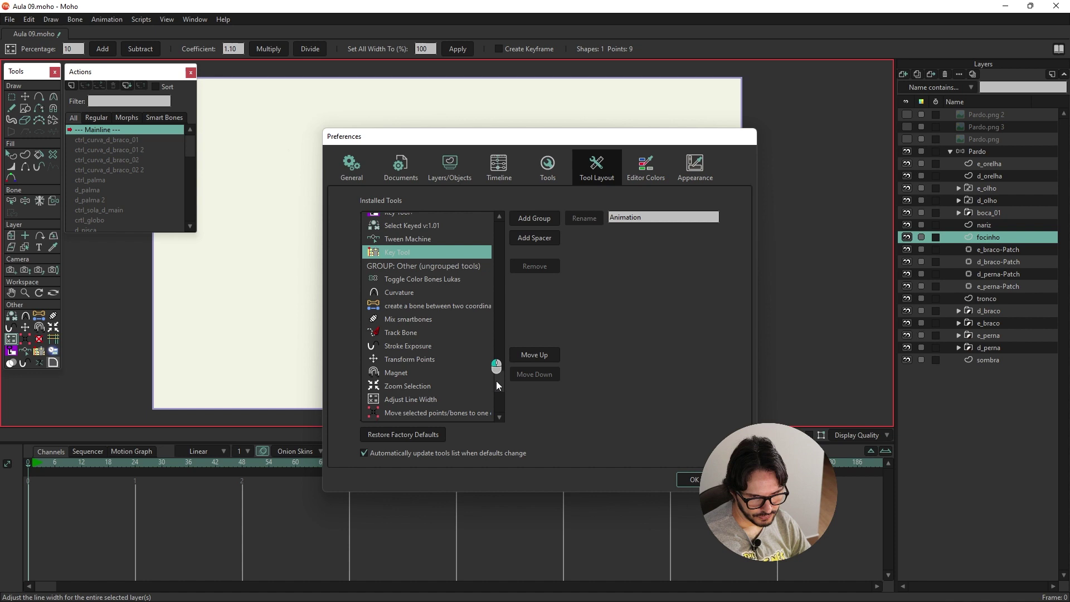
left_click(536, 355)
left_click(535, 355)
Step: Save the new tool layout, check the Scripts menu, then switch to File Explorer
left_click(694, 480)
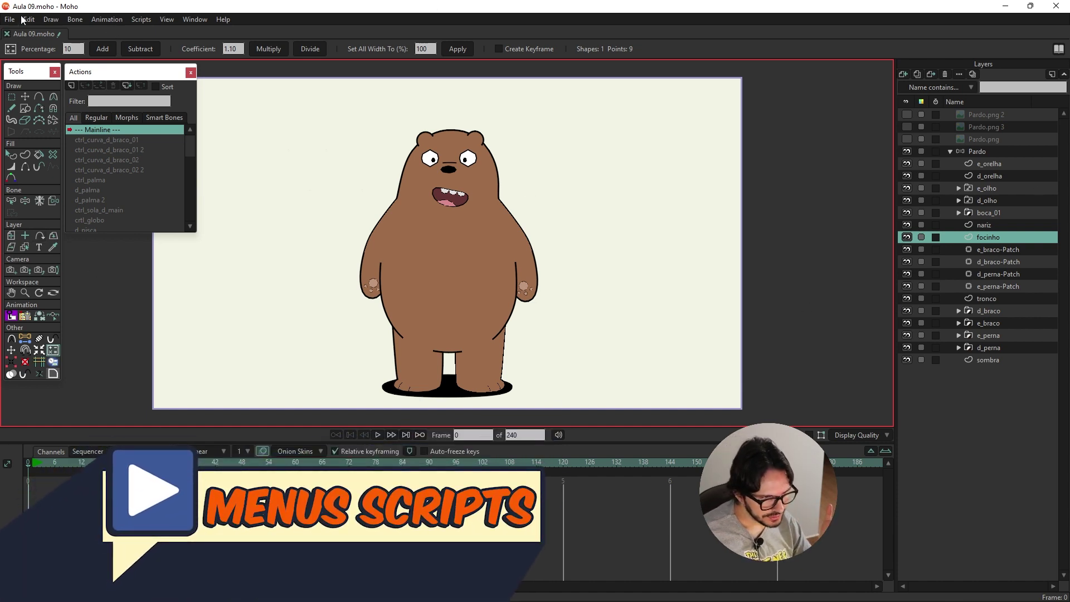
left_click(142, 20)
mouse_move(175, 151)
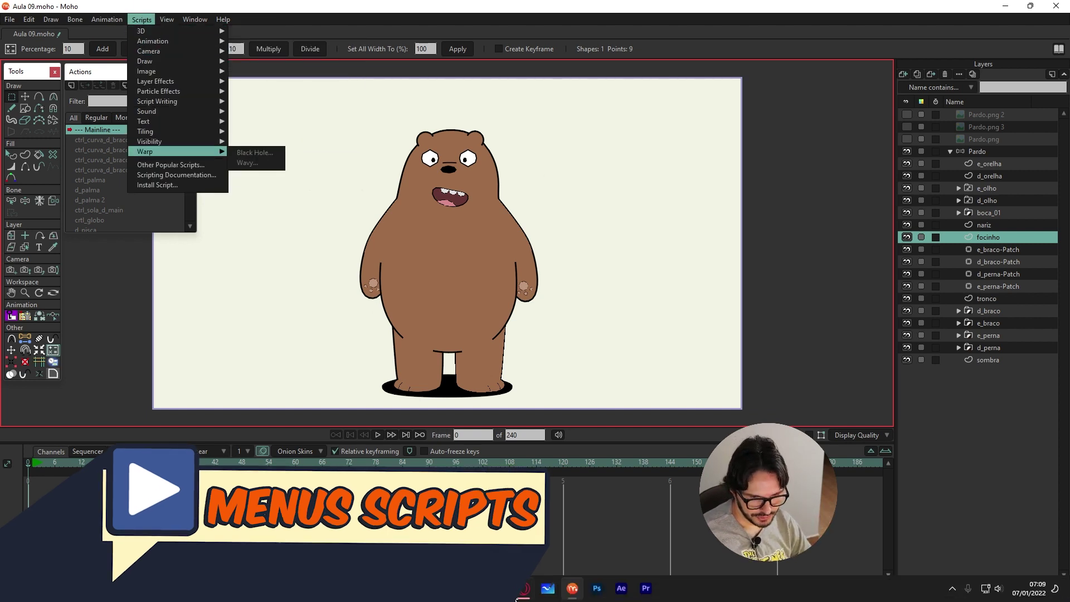
mouse_move(524, 587)
left_click(455, 541)
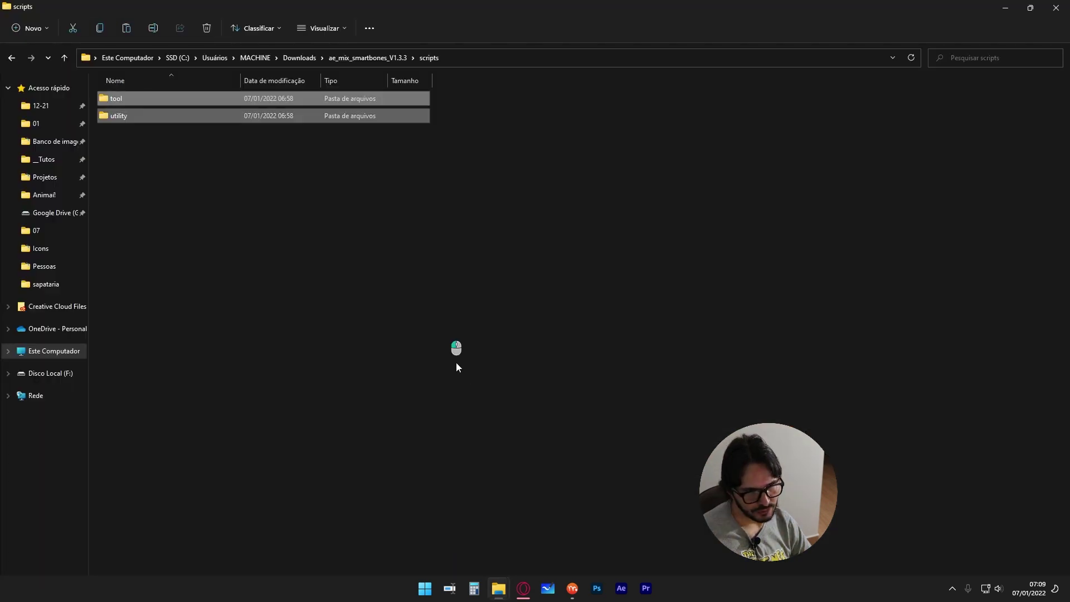
Step: Browse the Moho Pro scripts menu folder and its 3D and Animation subfolders
key("alt+Tab")
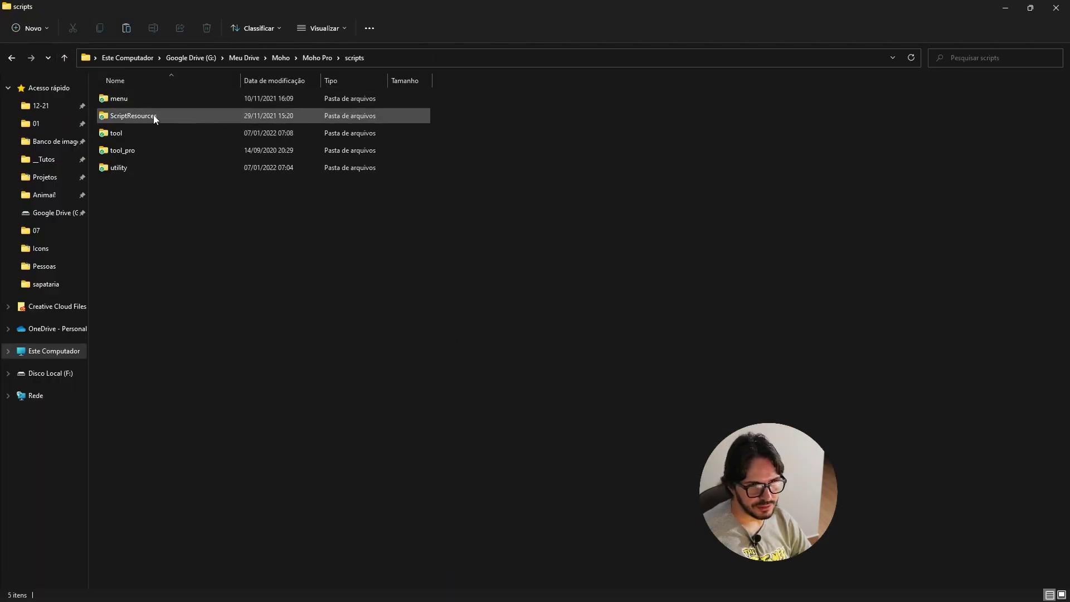
double_click(152, 98)
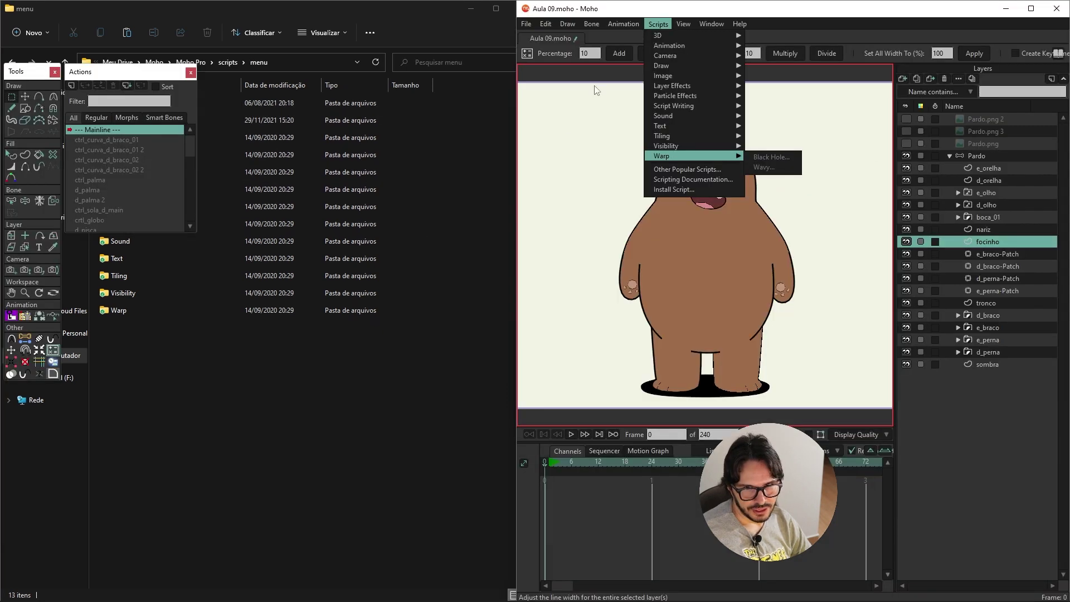
mouse_move(135, 81)
left_mouse_down()
mouse_move(179, 110)
mouse_move(585, 123)
mouse_move(196, 120)
left_mouse_up()
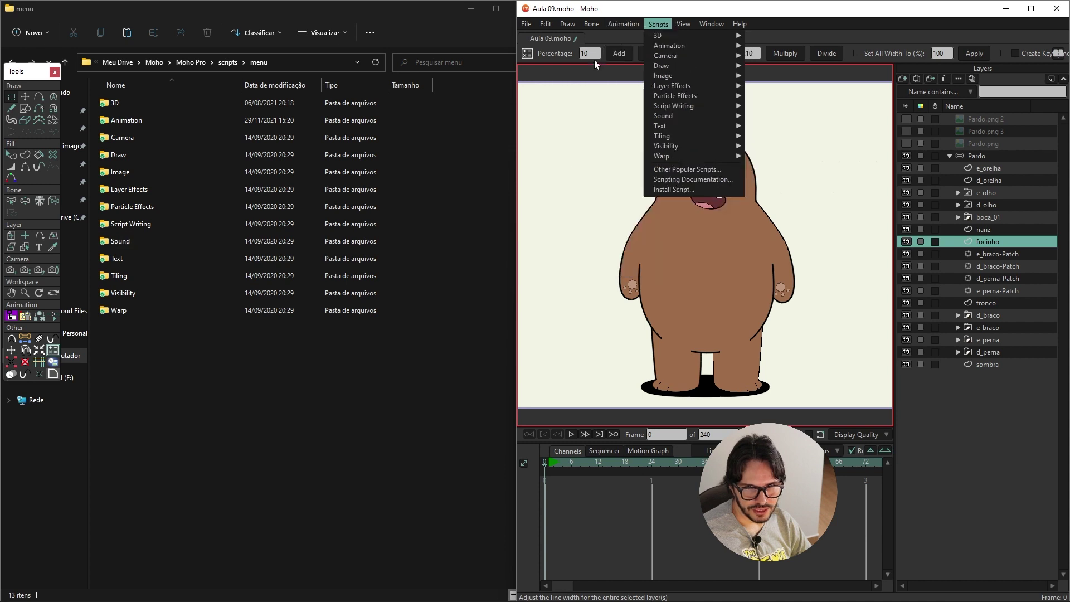
mouse_move(666, 145)
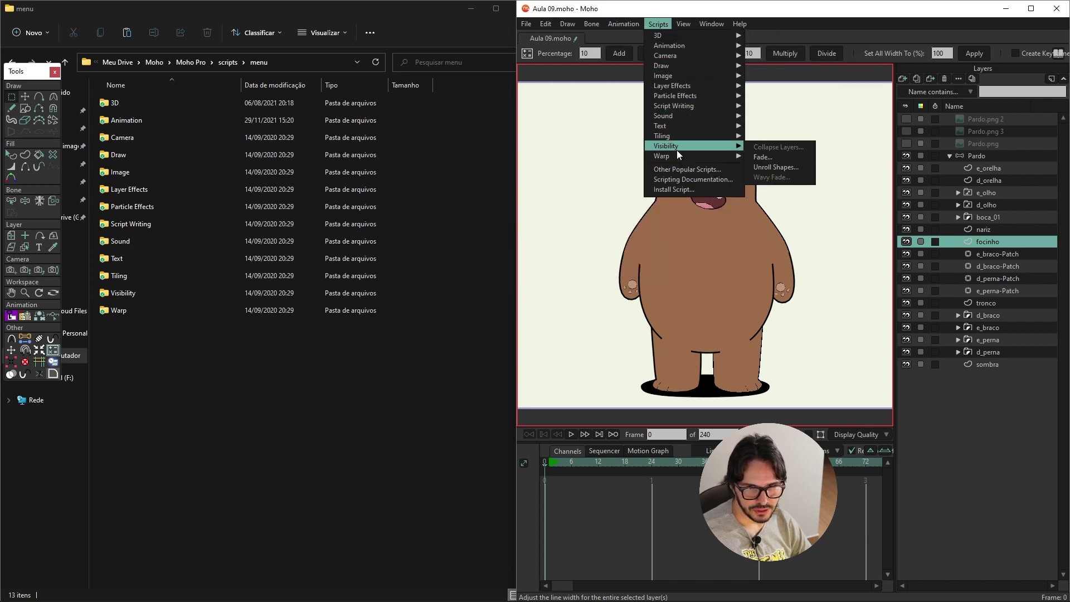
double_click(115, 103)
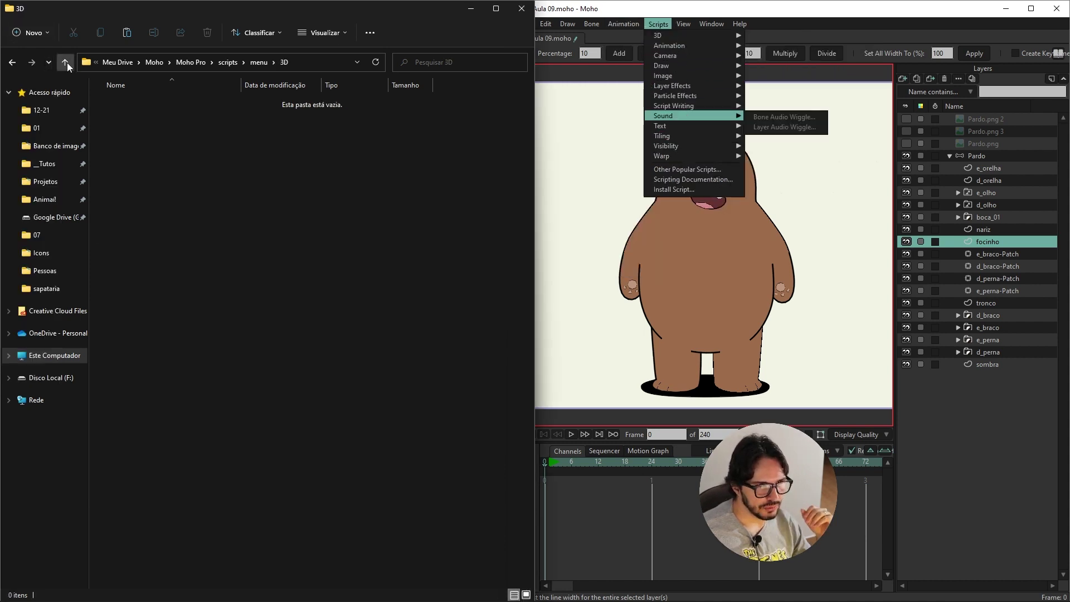
left_click(65, 62)
left_click(127, 121)
double_click(127, 120)
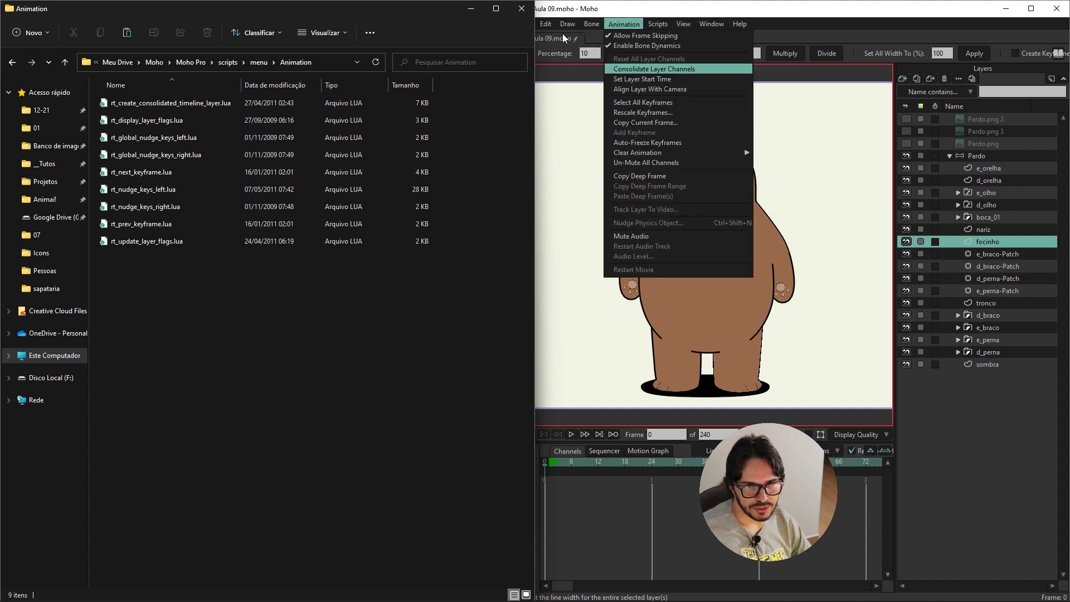
mouse_move(662, 156)
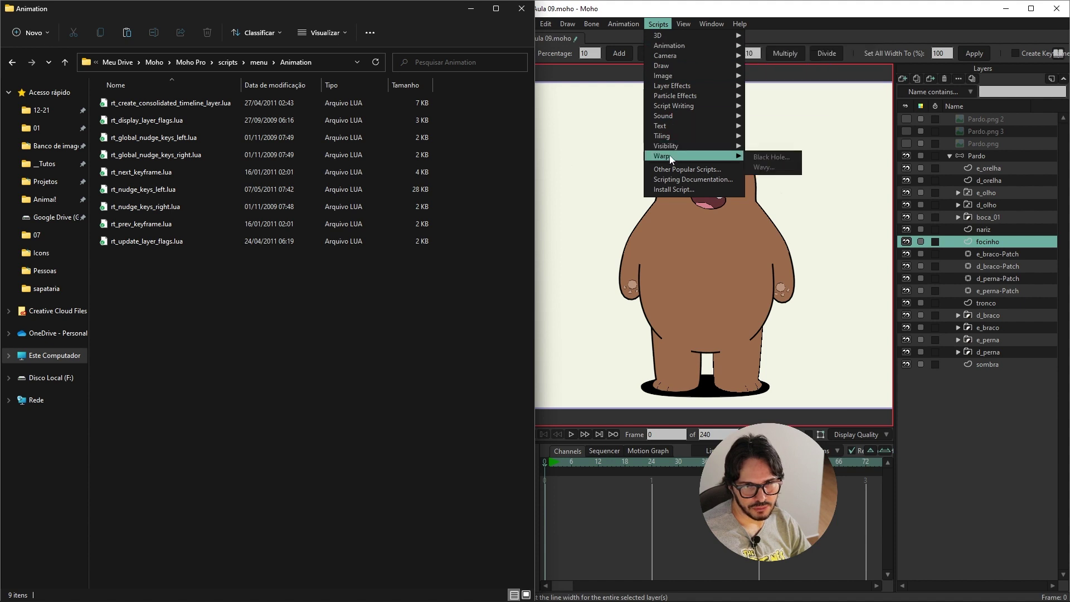
left_click(302, 433)
key("BackSpace")
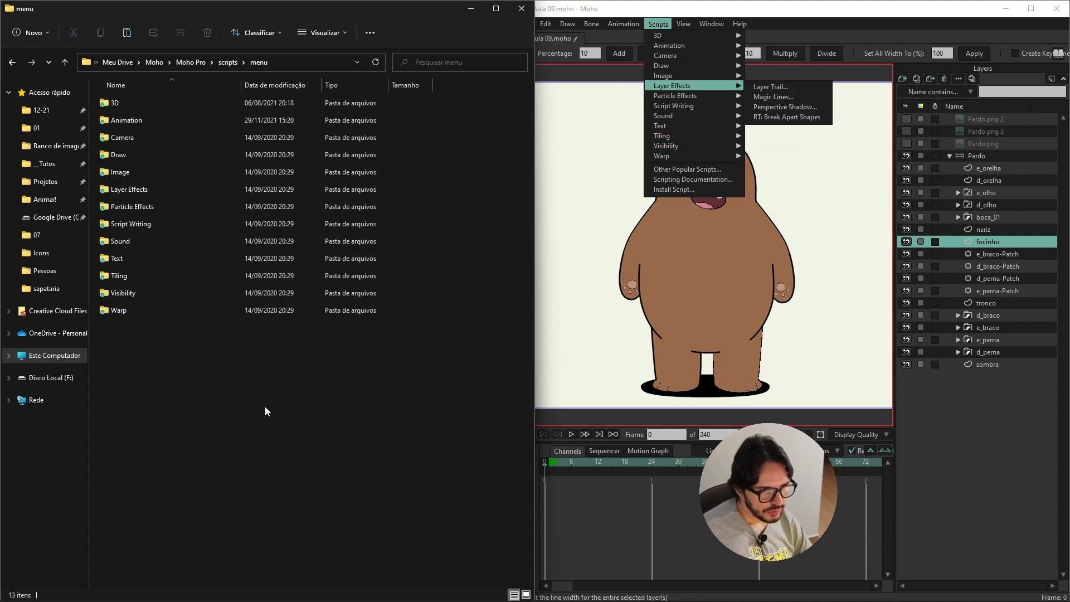
Step: Create a new folder named Poits in the scripts menu folder
key("ctrl+shift+n")
type("Poits")
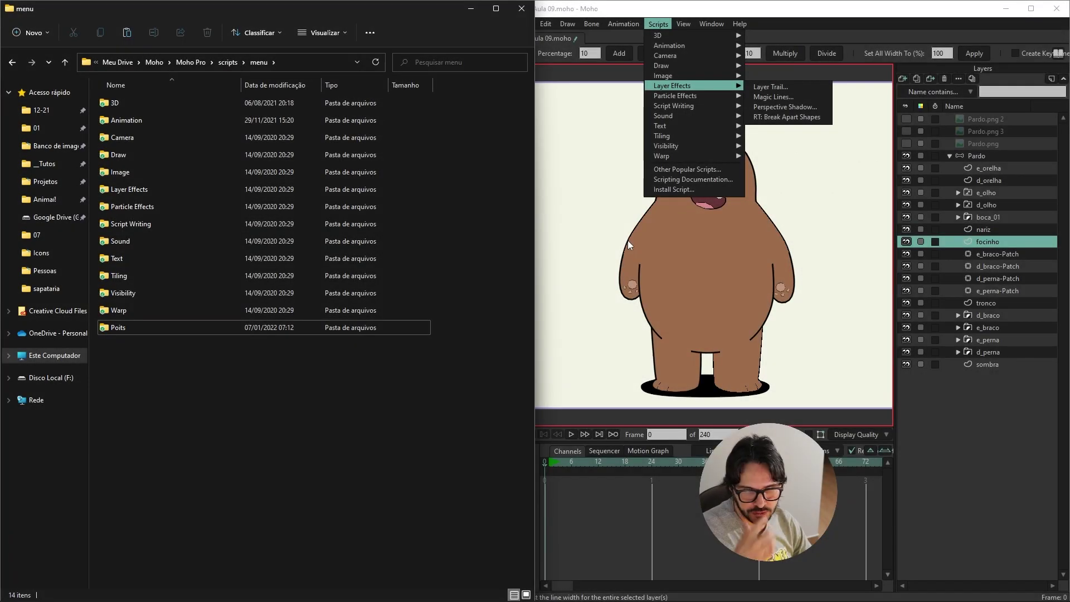
key("alt+Tab")
key("alt+Tab")
key("alt+Tab")
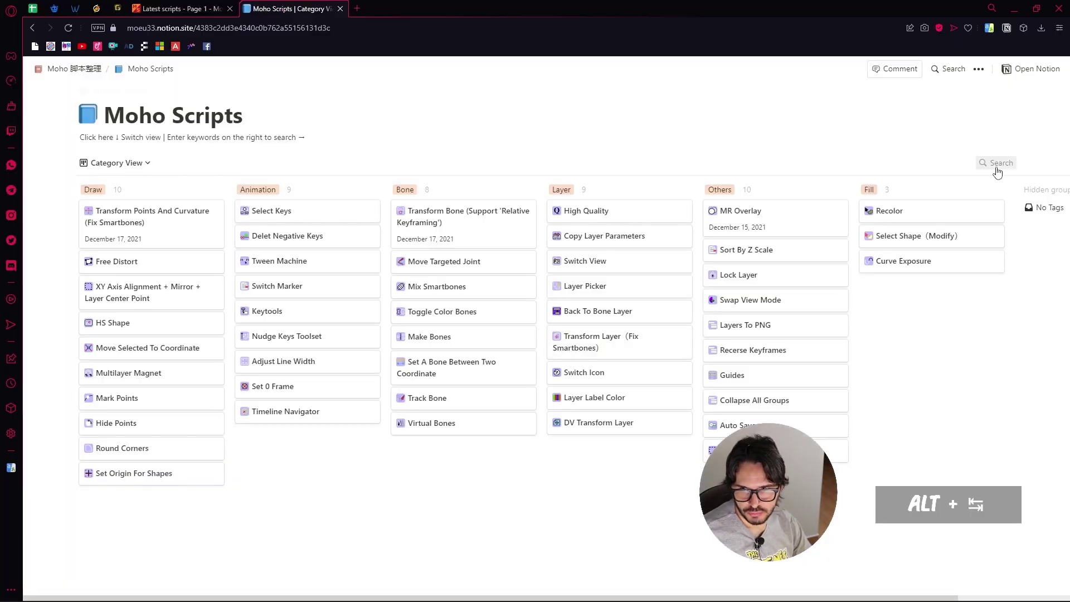
Step: Search Notion for 'hide' and save the Hide Points sz_hide_points__V1.0.zip to a new folder
left_click(998, 165)
type("hide")
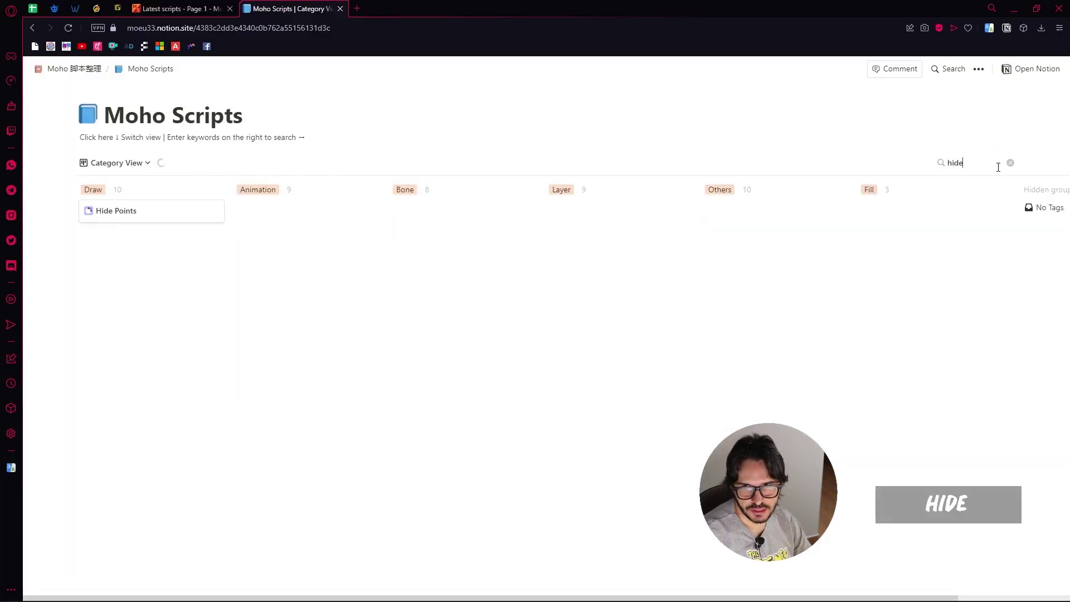
left_click(126, 210)
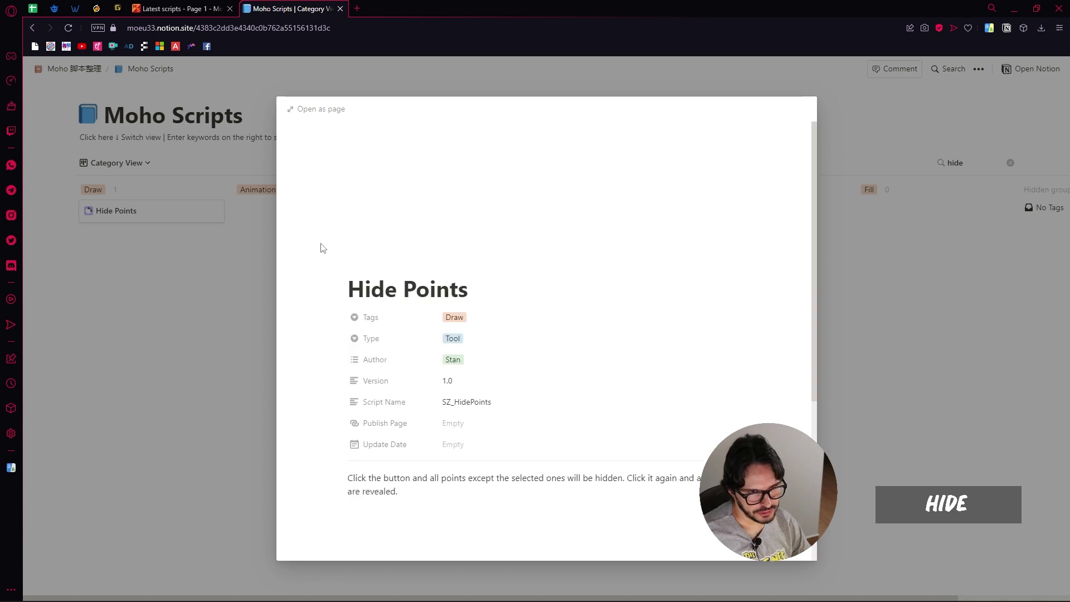
scroll(320, 244, "down", 4)
left_click(410, 488)
left_click_drag(87, 152, 89, 173)
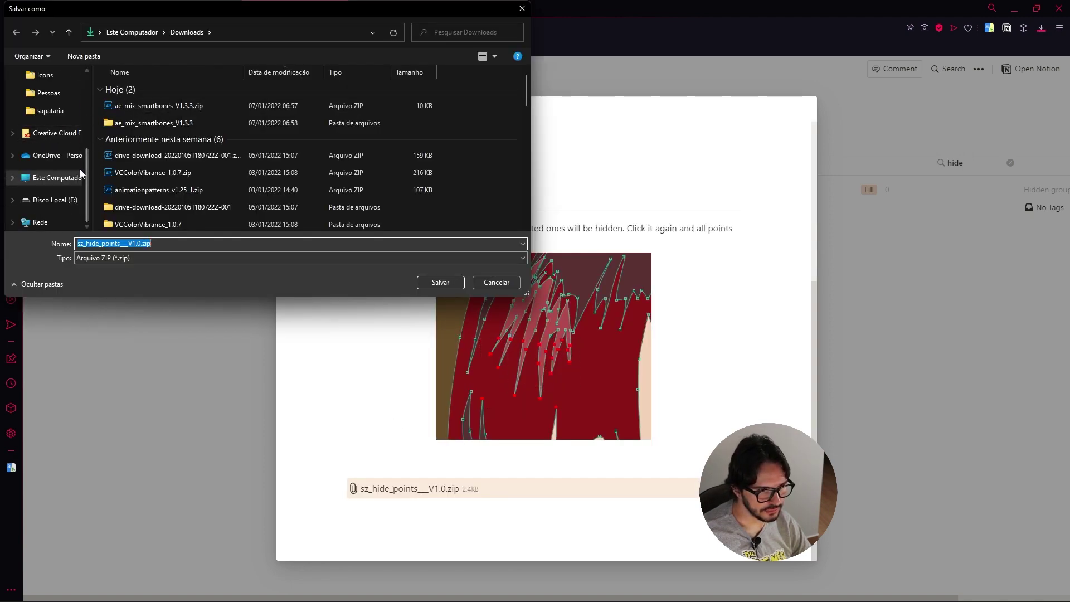
left_click(440, 282)
Step: Copy sz_hide_points.lua and .png from the extracted scripts\tool folder into menu\Points
left_click(593, 350)
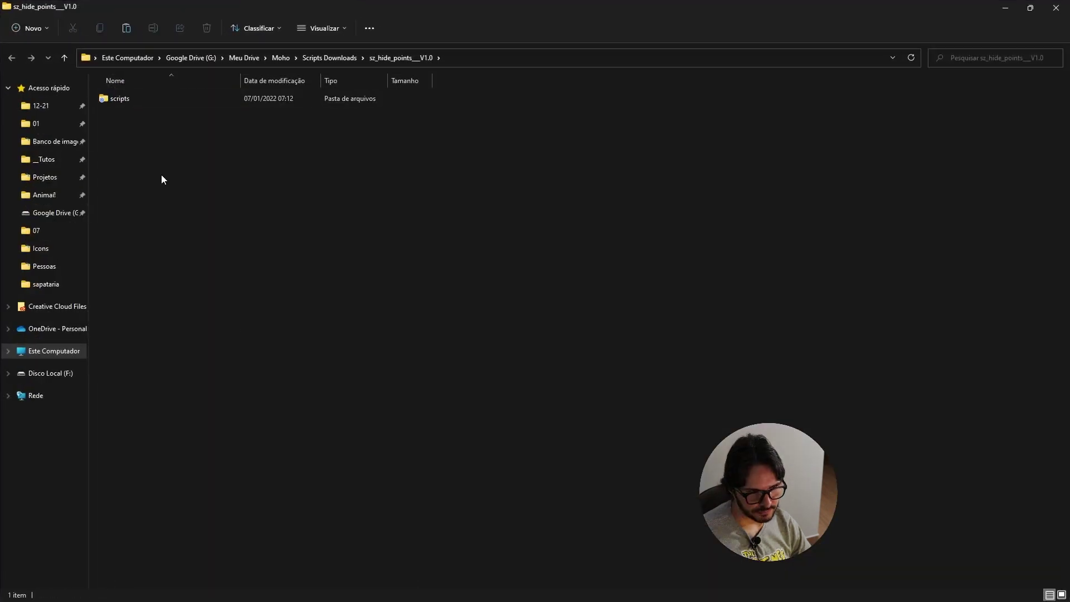
double_click(129, 99)
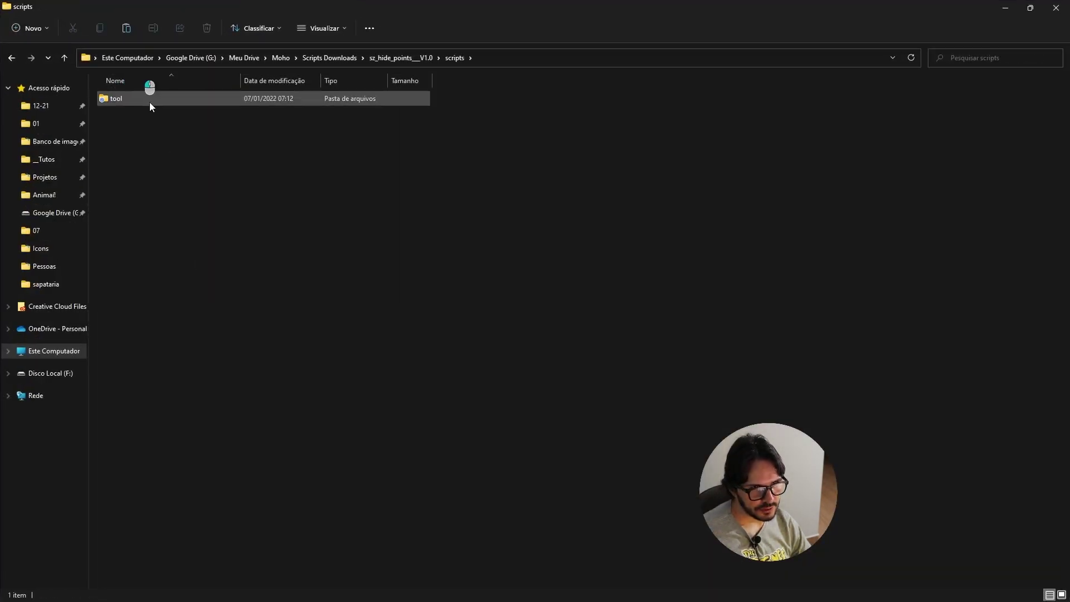
double_click(150, 101)
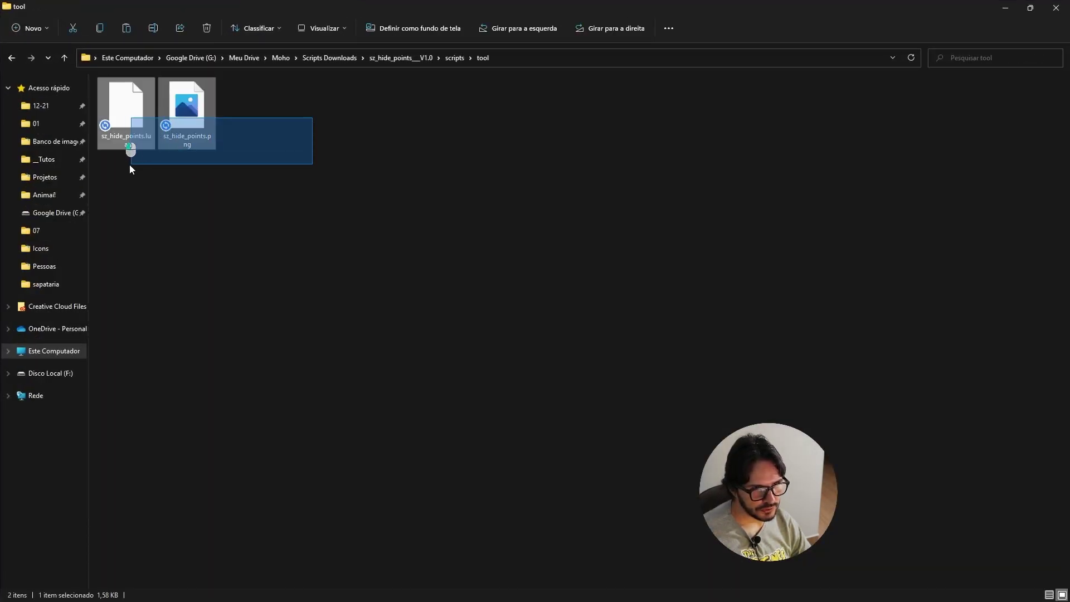
left_click_drag(284, 124, 129, 165)
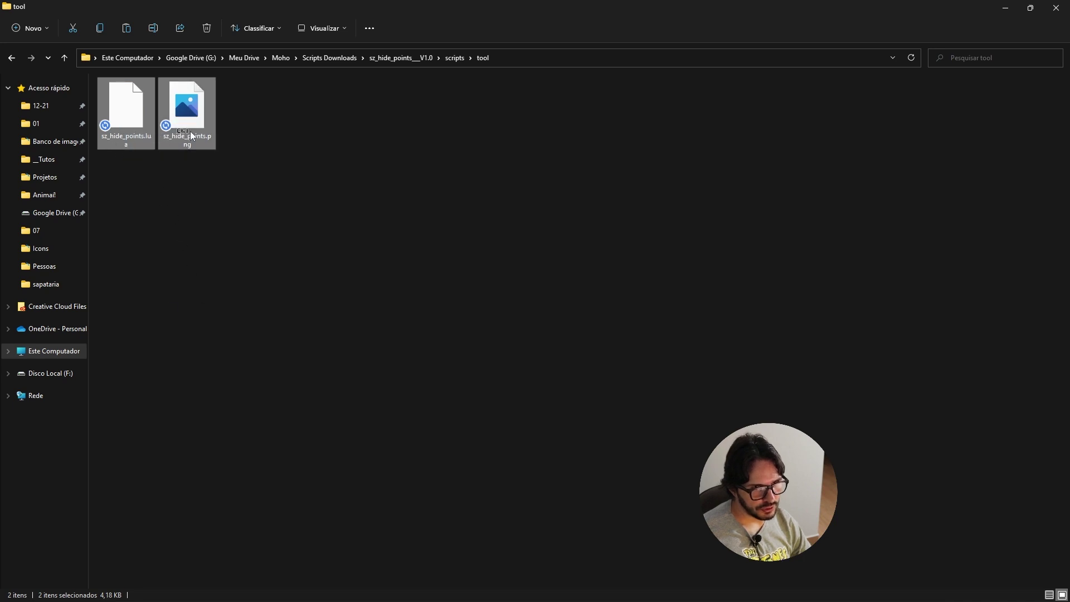
key("ctrl+c")
key("alt+Tab")
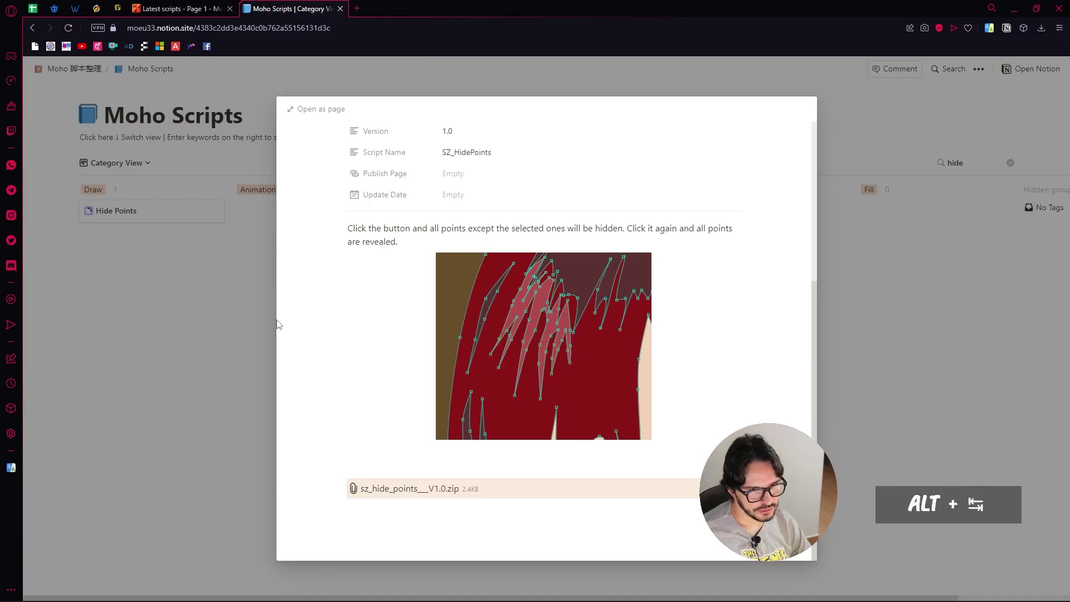
key("alt+Tab")
key("alt+Tab")
key("alt+Tab")
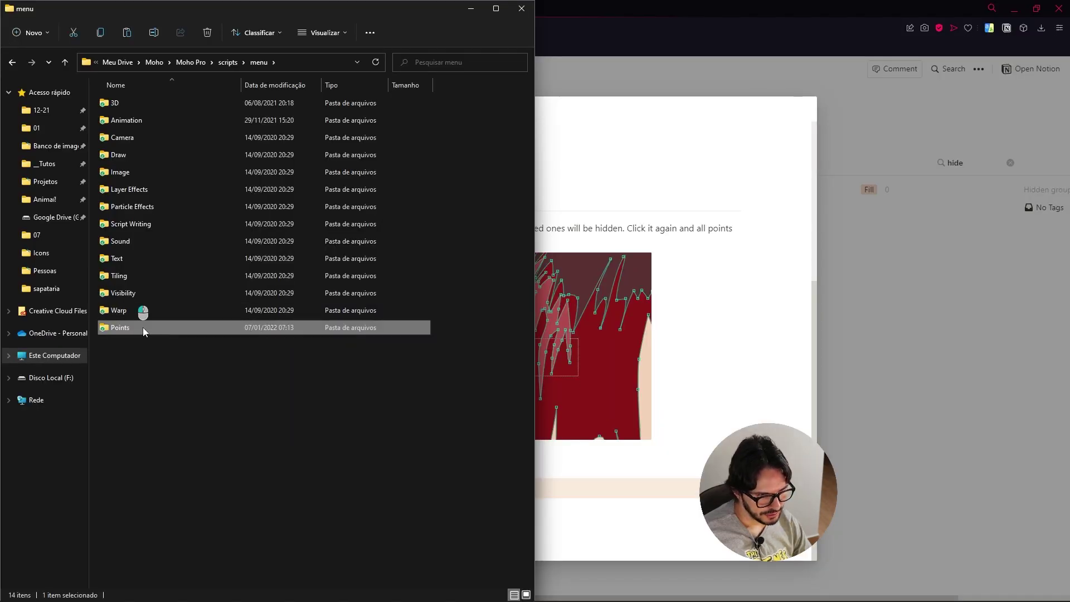
double_click(143, 327)
key("ctrl+v")
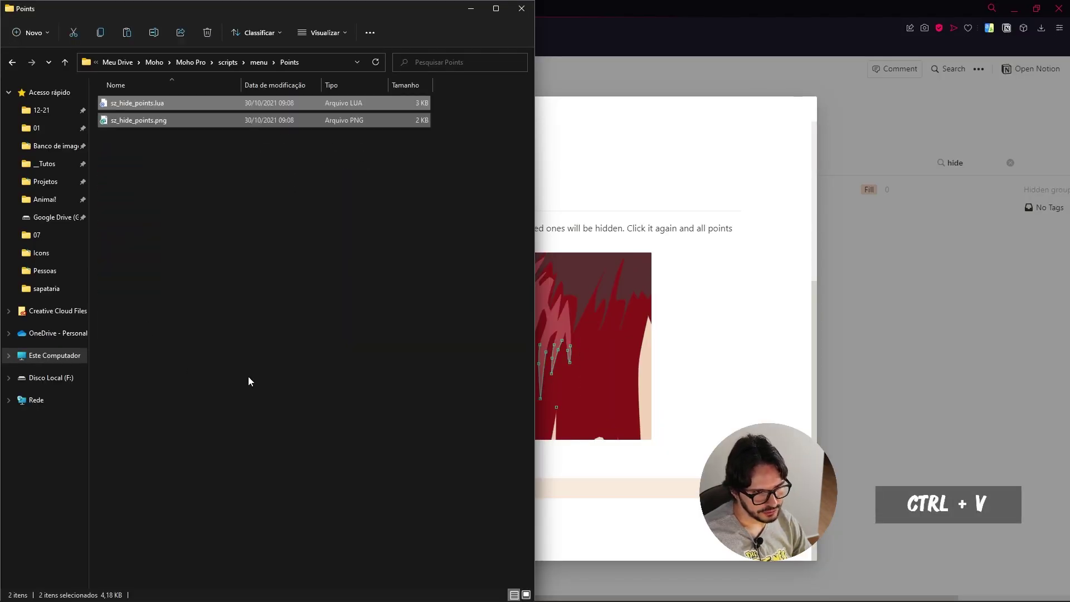
key("alt+Tab")
left_click(575, 591)
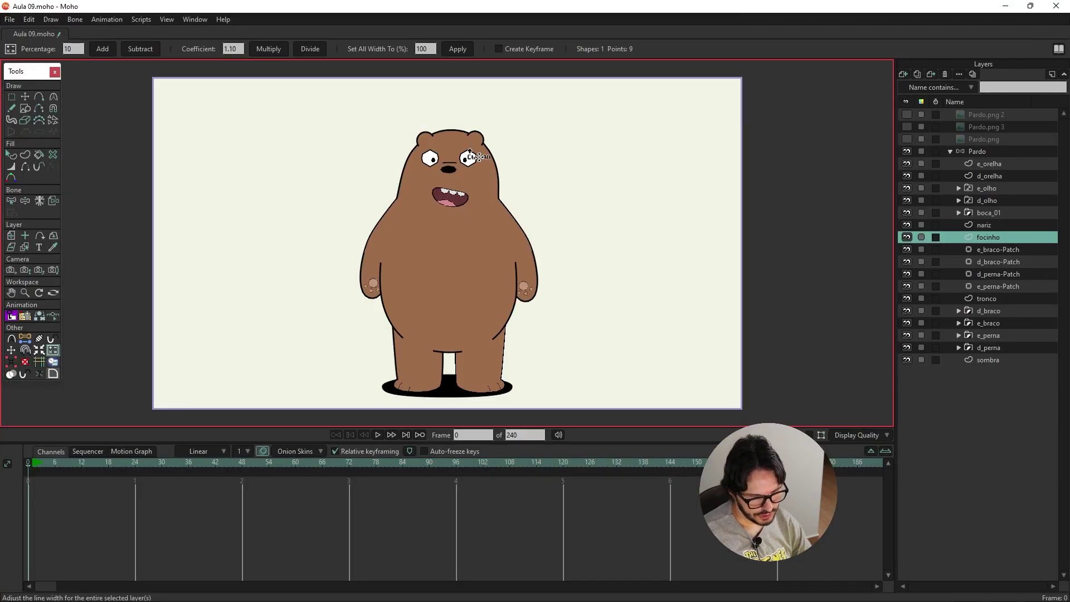
Step: Run the Hide Points script from the Scripts menu on the tronco layer
key("ctrl+shift+a")
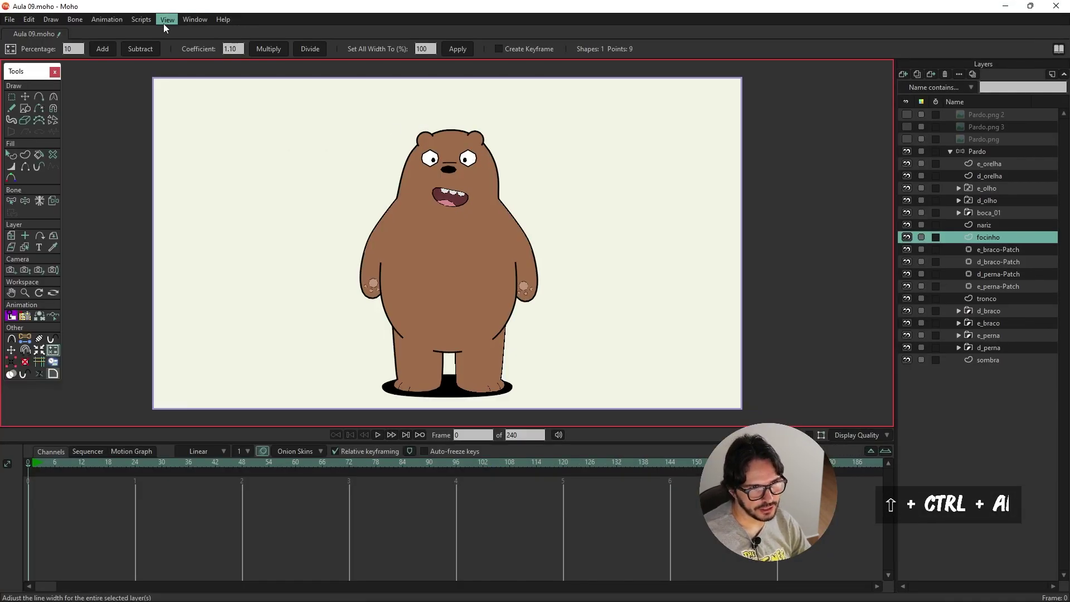
left_click(146, 19)
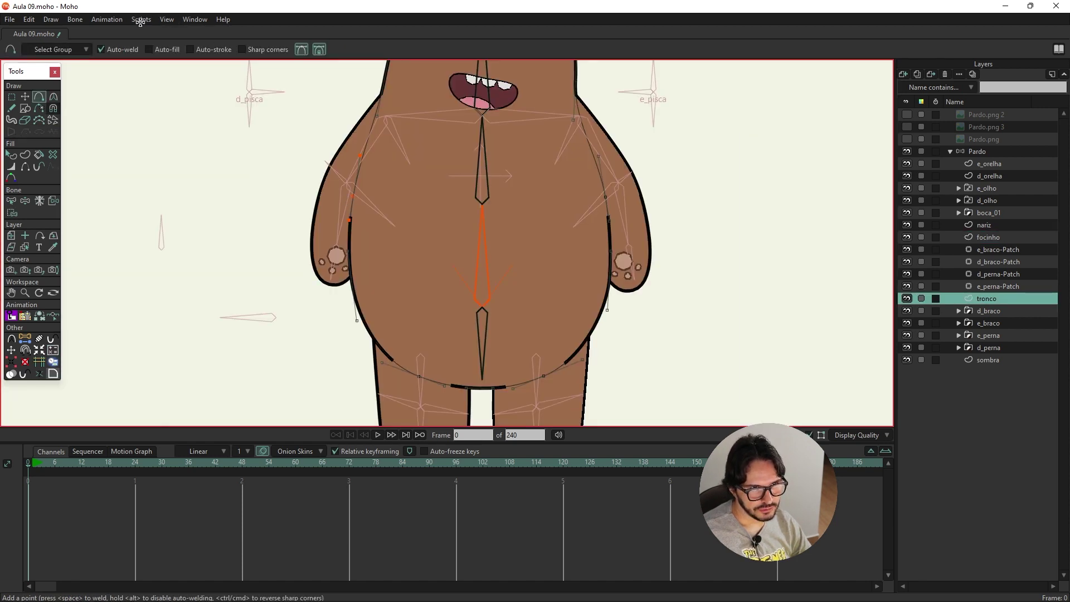
left_click(139, 19)
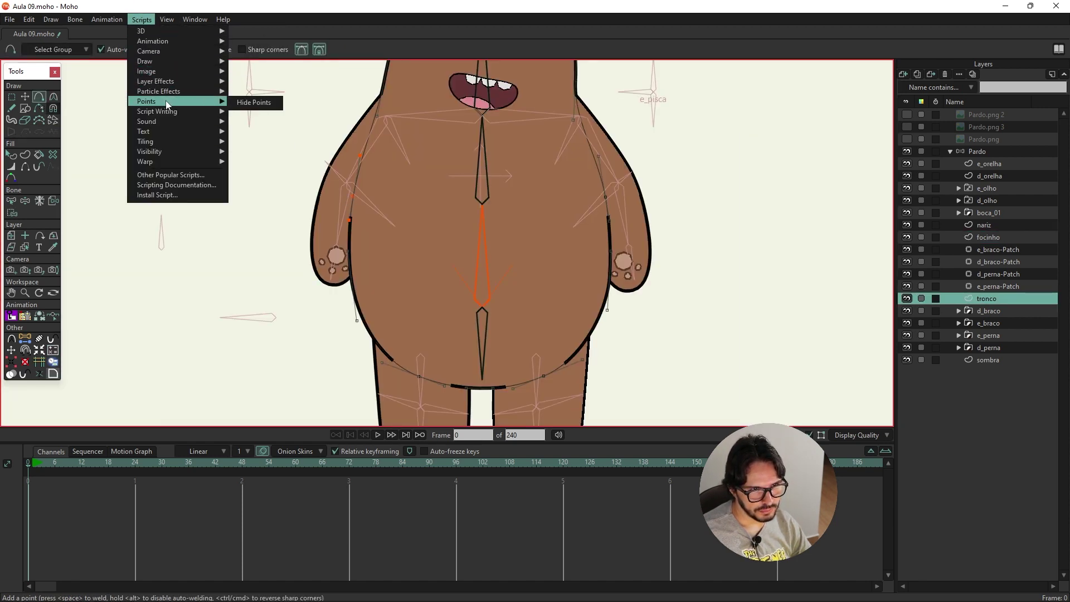
mouse_move(147, 101)
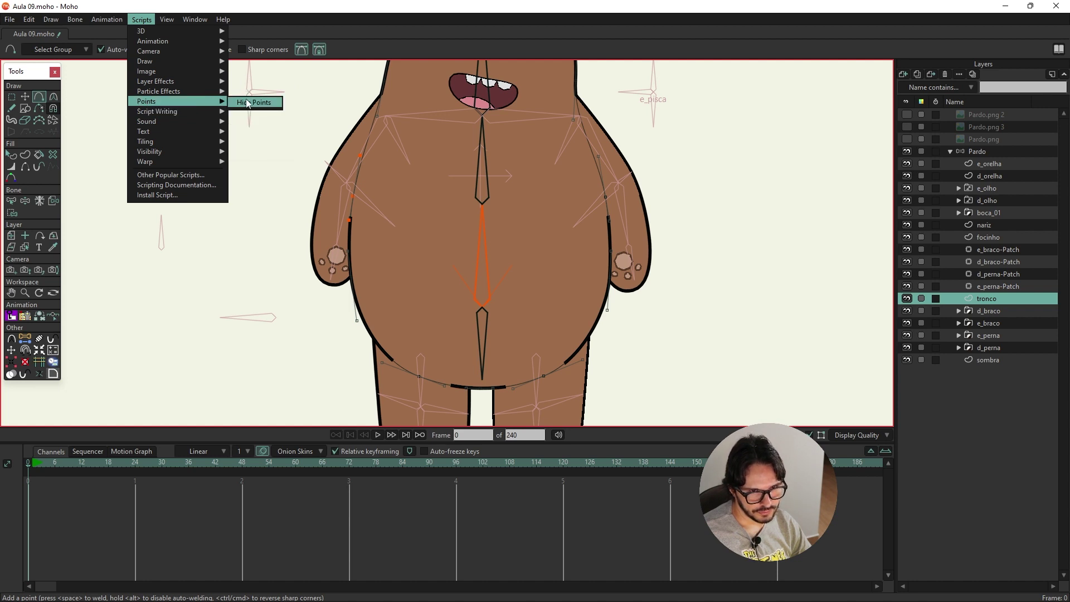
left_click(248, 103)
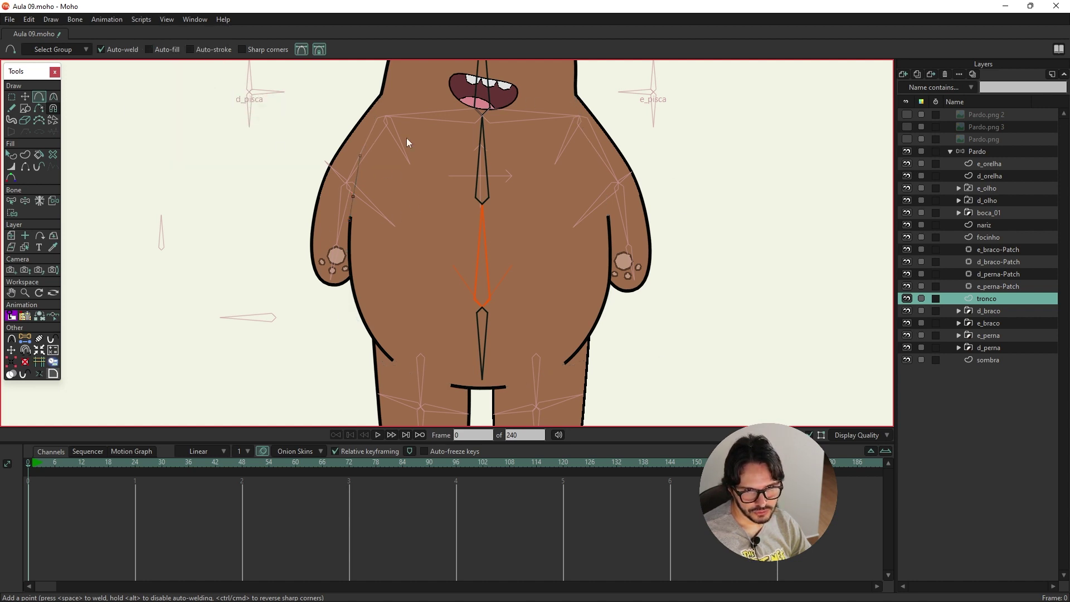
Step: Add and undo a point on the arm, deselect points, then rerun Hide Points
left_click(353, 196)
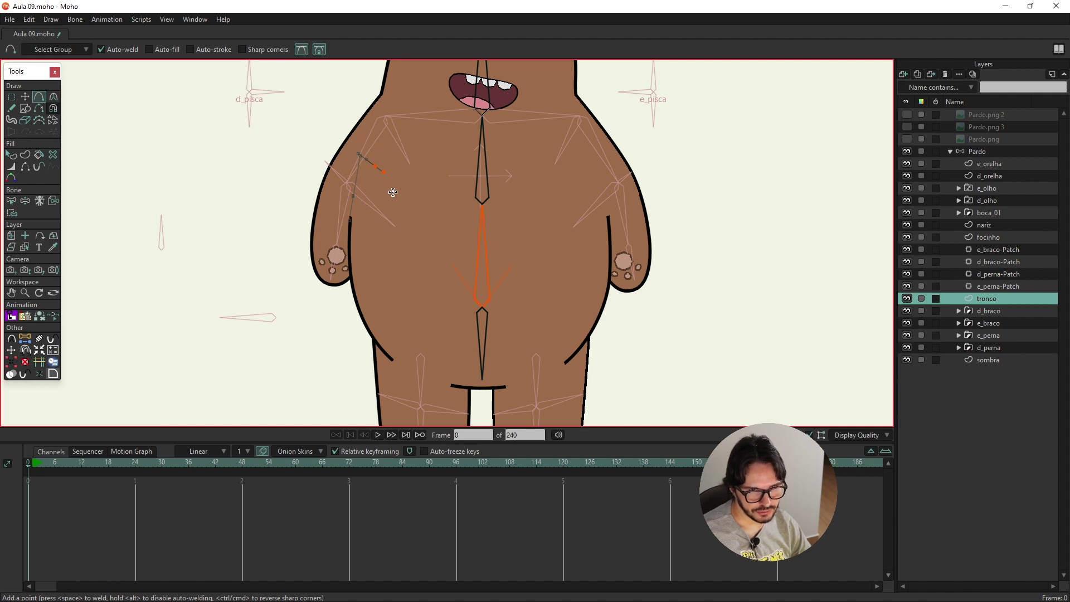
key("ctrl+z")
left_click(24, 97)
left_click(155, 149)
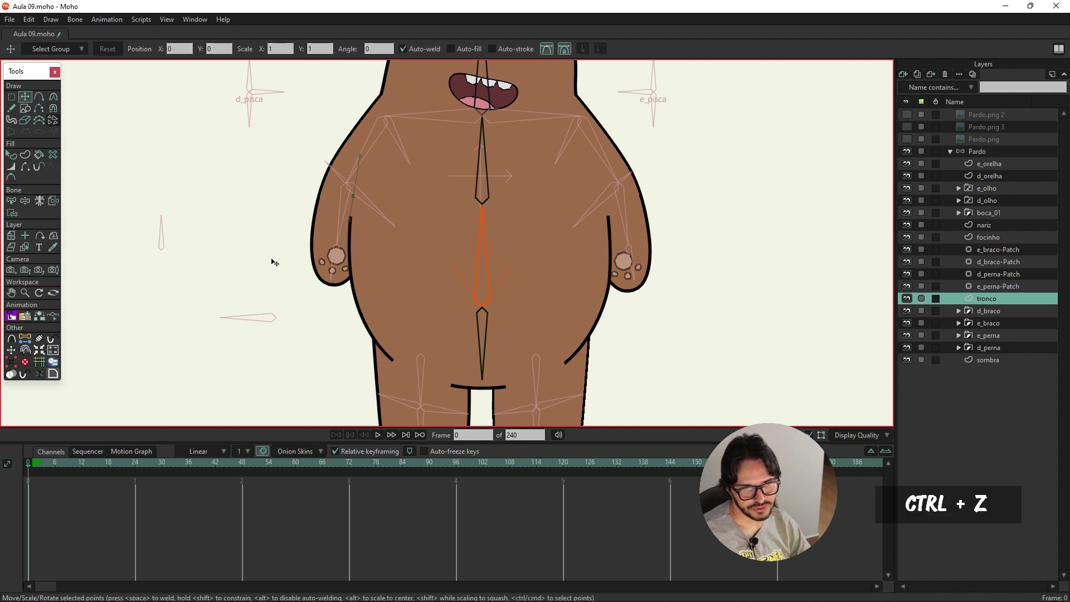
left_click(142, 20)
mouse_move(180, 105)
left_click(248, 104)
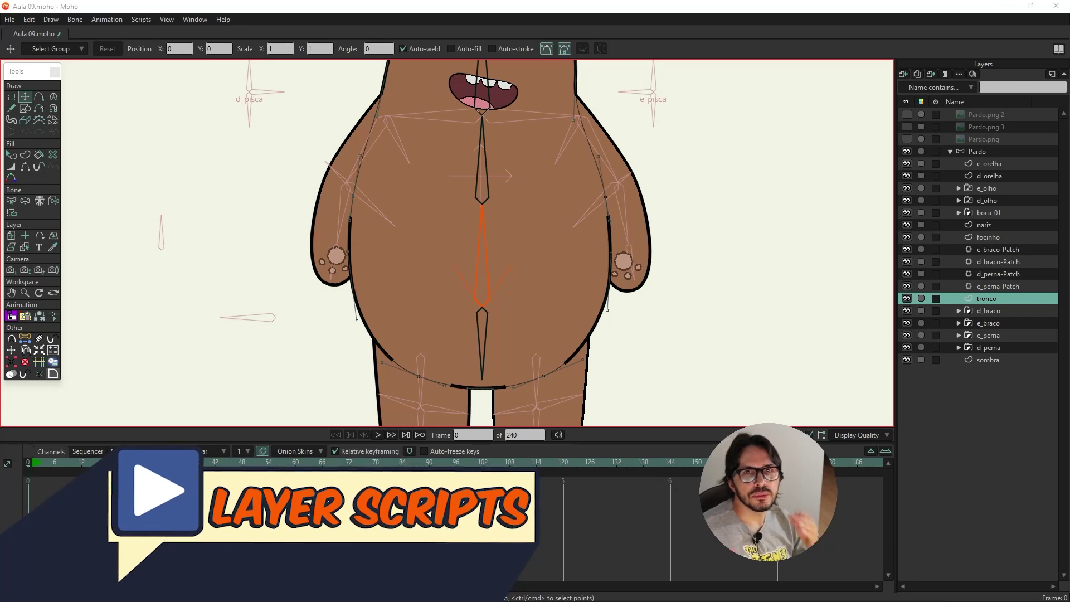
mouse_move(524, 599)
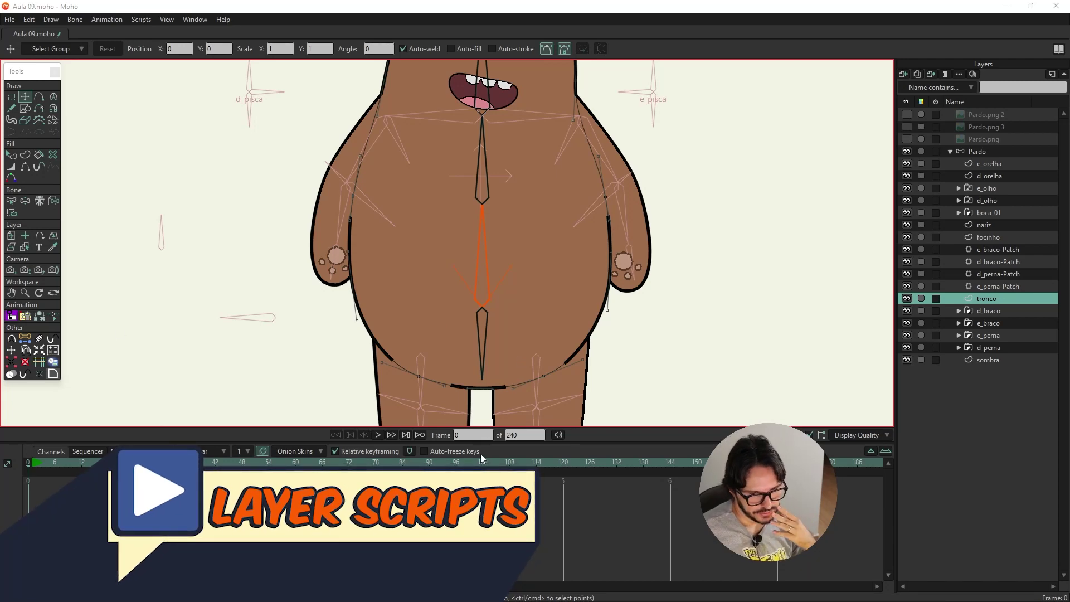
Step: Download LK_SwitchMarkers from mohoscripts.com as a simple ZIP and return to Moho
left_click(523, 589)
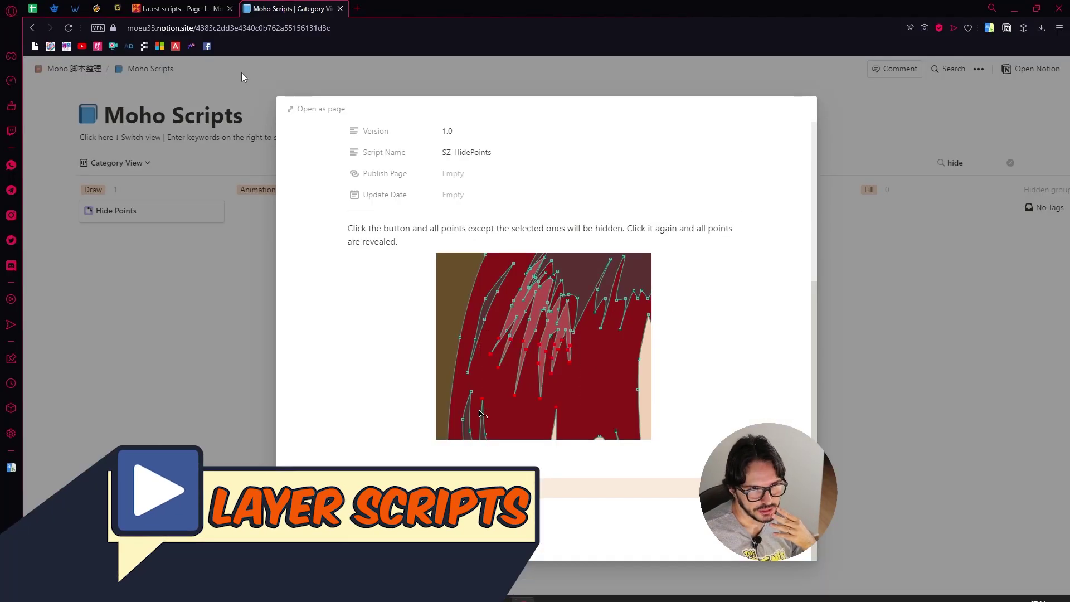
left_click(192, 6)
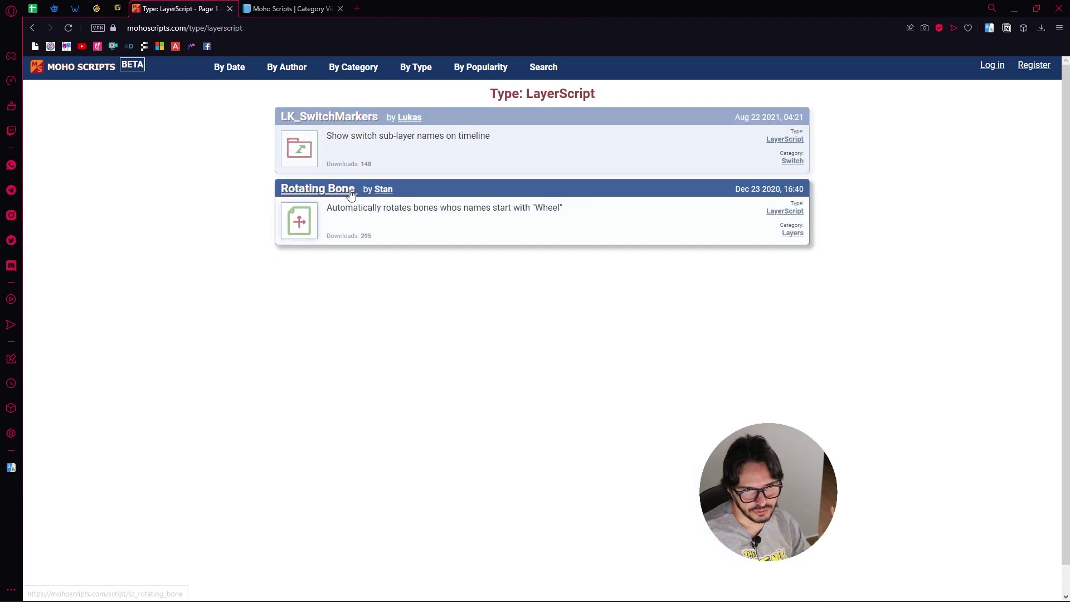
left_click(493, 162)
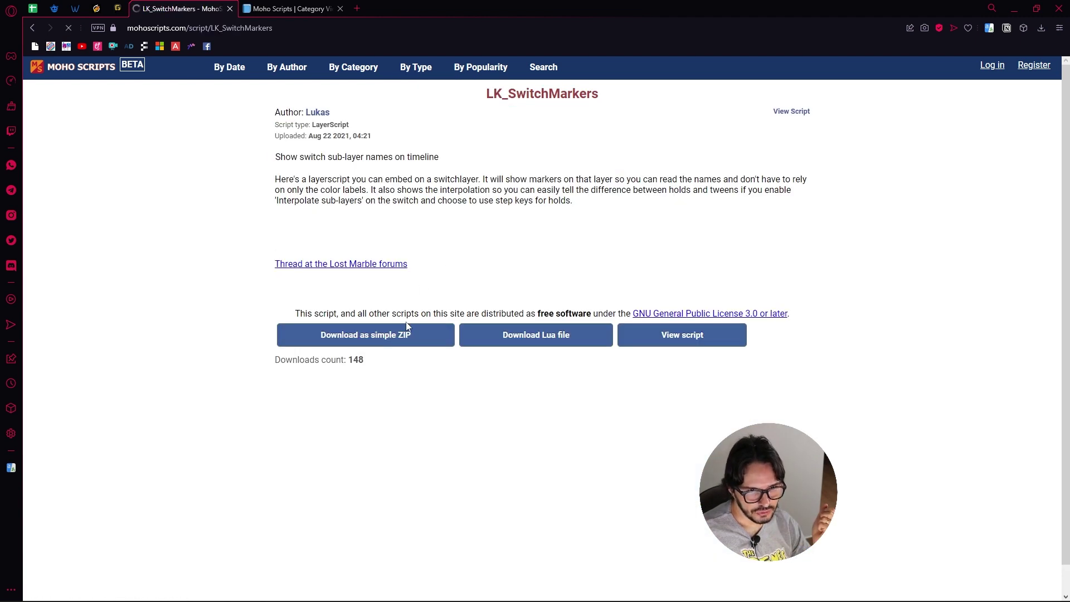
left_click(407, 329)
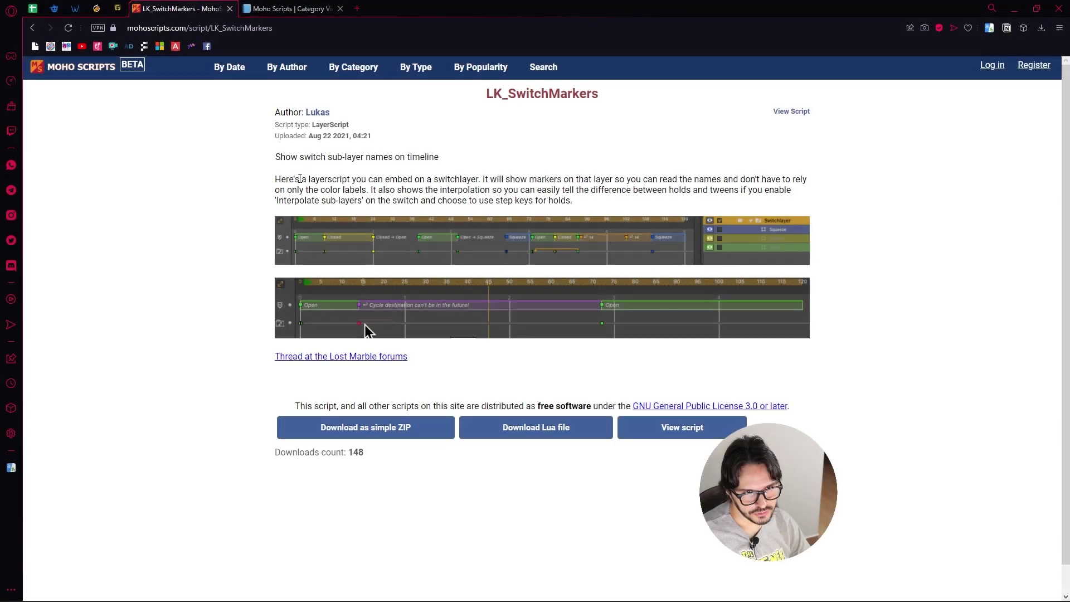
key("alt+Tab")
key("alt+Tab")
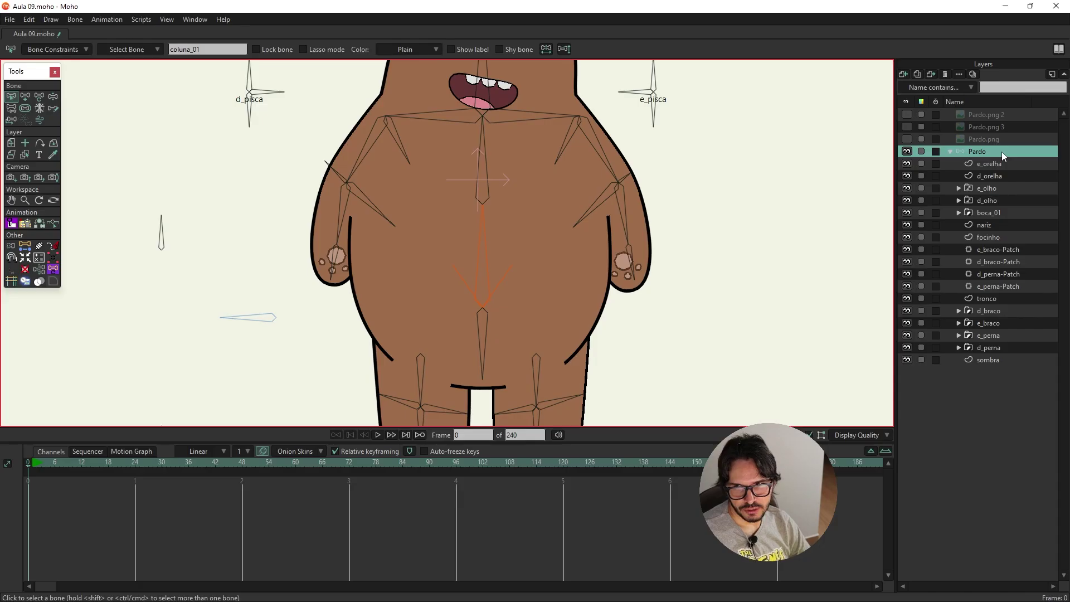
Step: In the eye switch layer's settings, paste the LK_SwitchMarkers.lua path into the embedded-script picker
left_click(1007, 202)
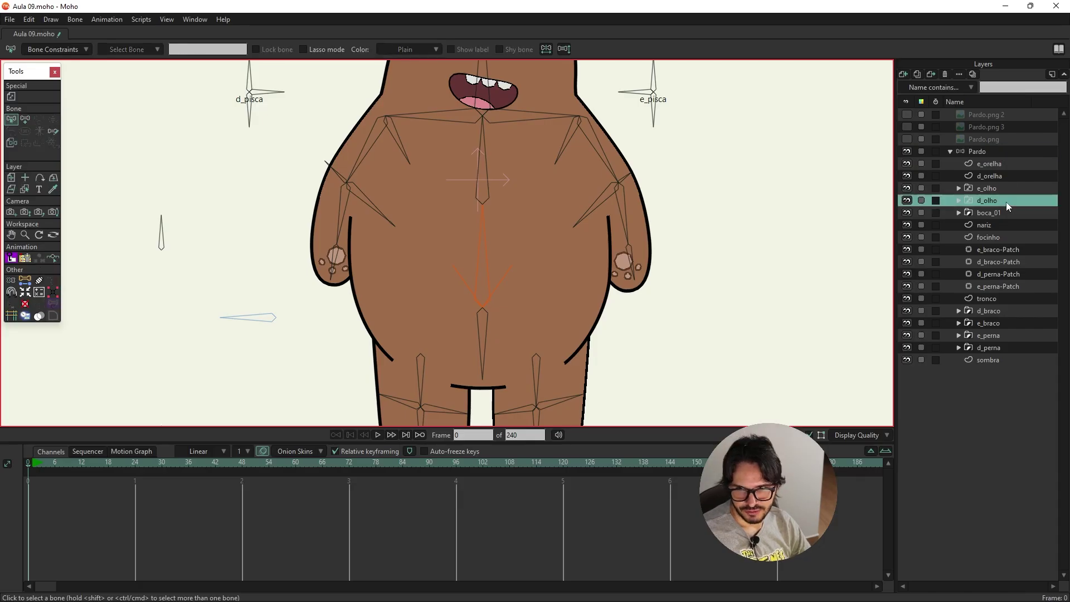
double_click(1001, 152)
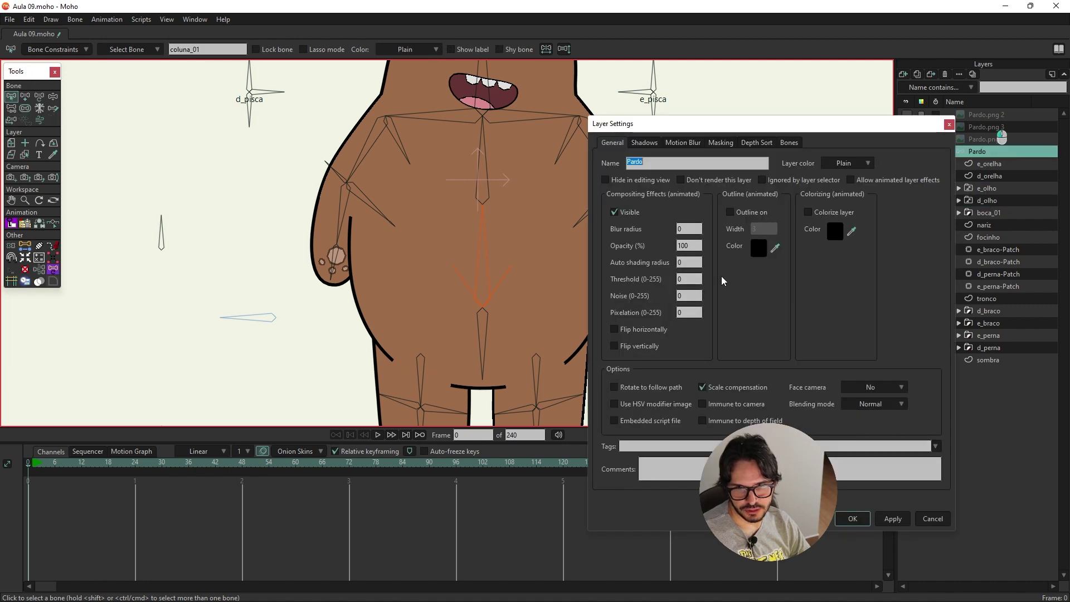
left_click(615, 421)
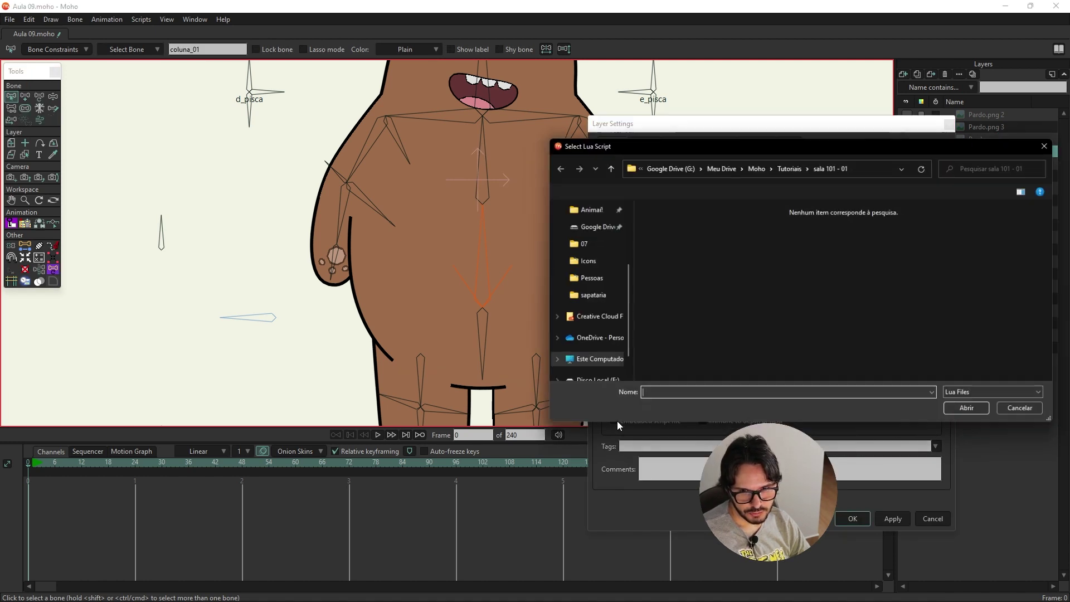
key("alt+Tab")
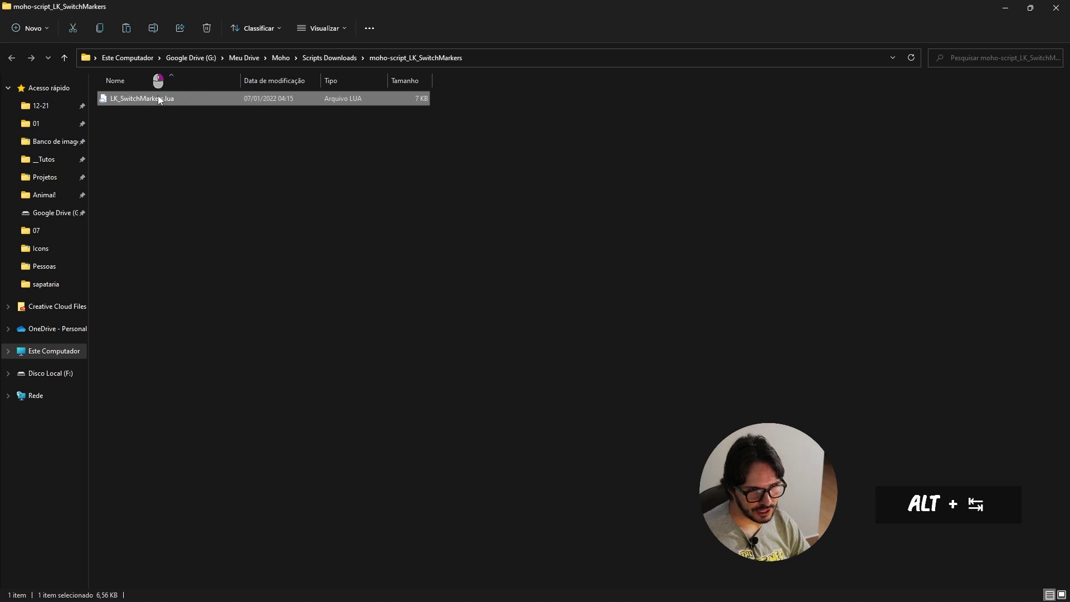
right_click(158, 97)
left_click(220, 170)
key("alt+Tab")
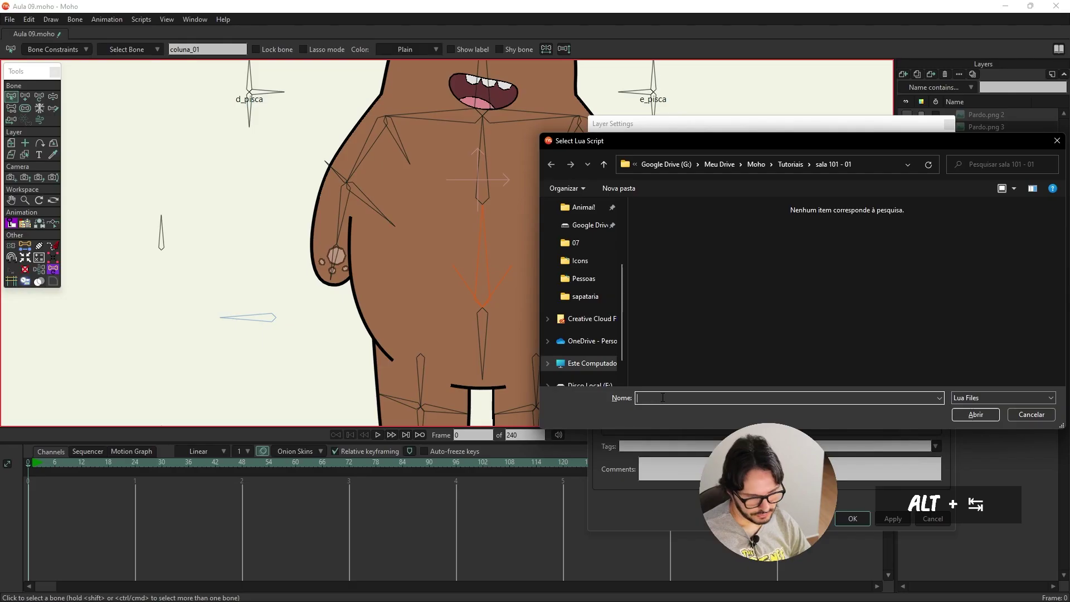
type("\"G:\\Meu Drive\\Moho\\Scripts Downloads\\moho-script_LK_SwitchMarkers\\LK_SwitchMarkers.lua\"")
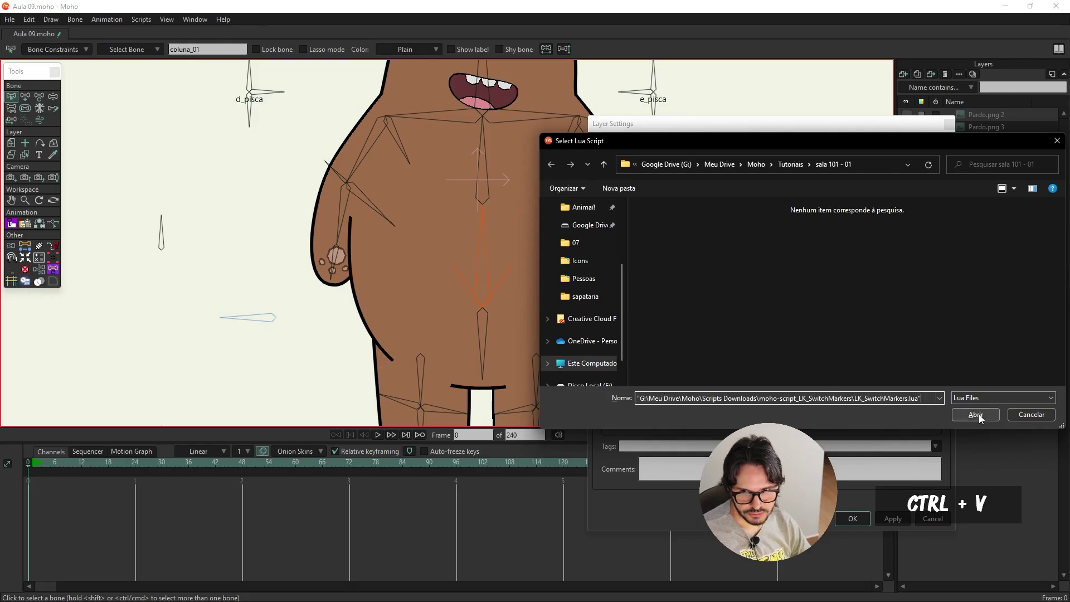
Step: Load the embedded script and key the e_olho switch to e_olho 1 at frame 48
left_click(979, 416)
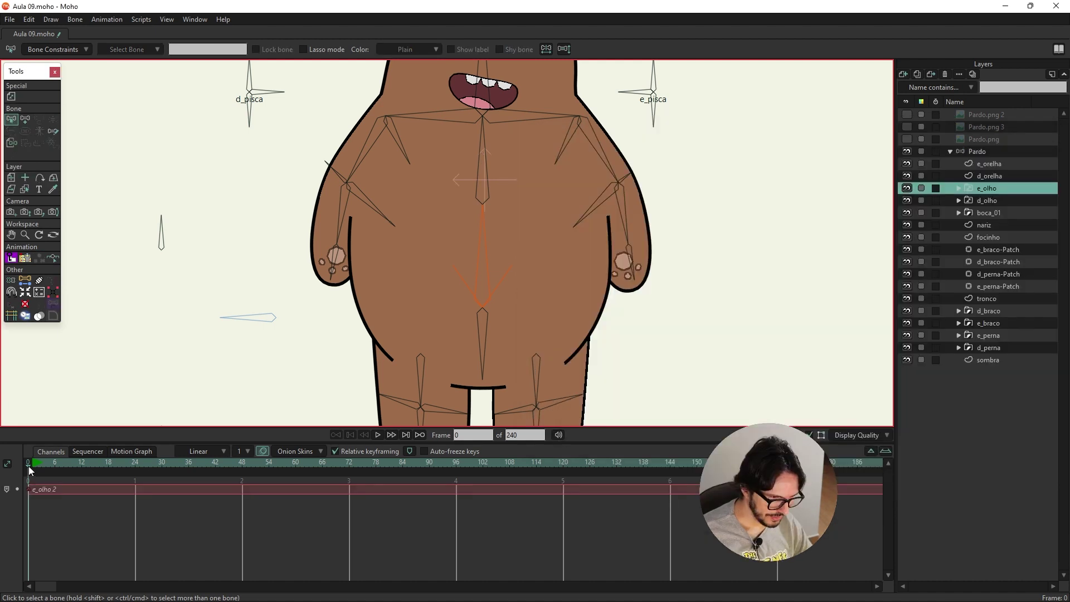
left_click_drag(48, 490, 242, 490)
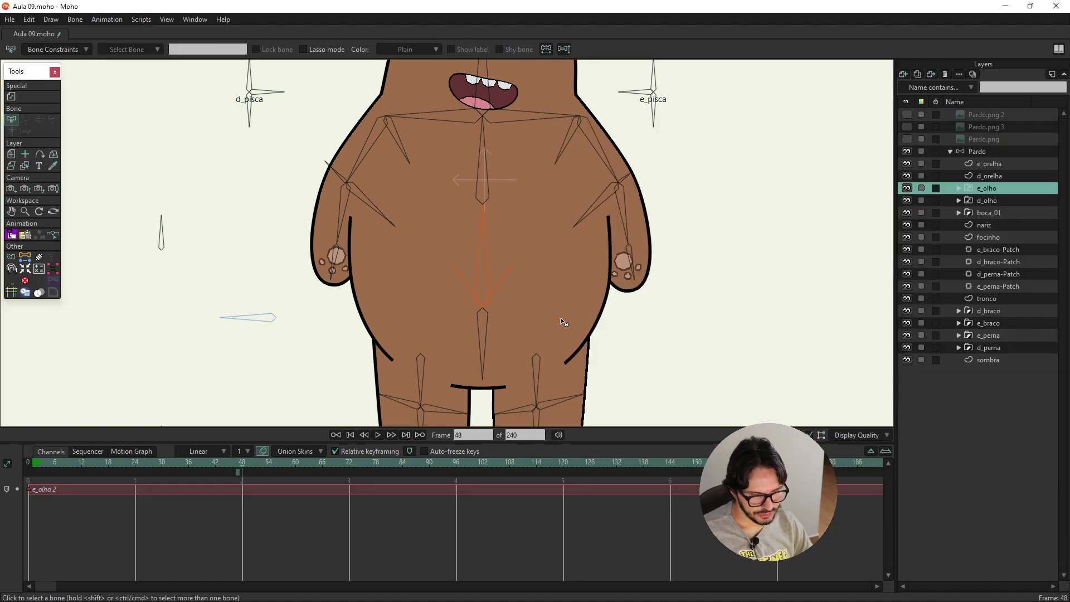
right_click(994, 194)
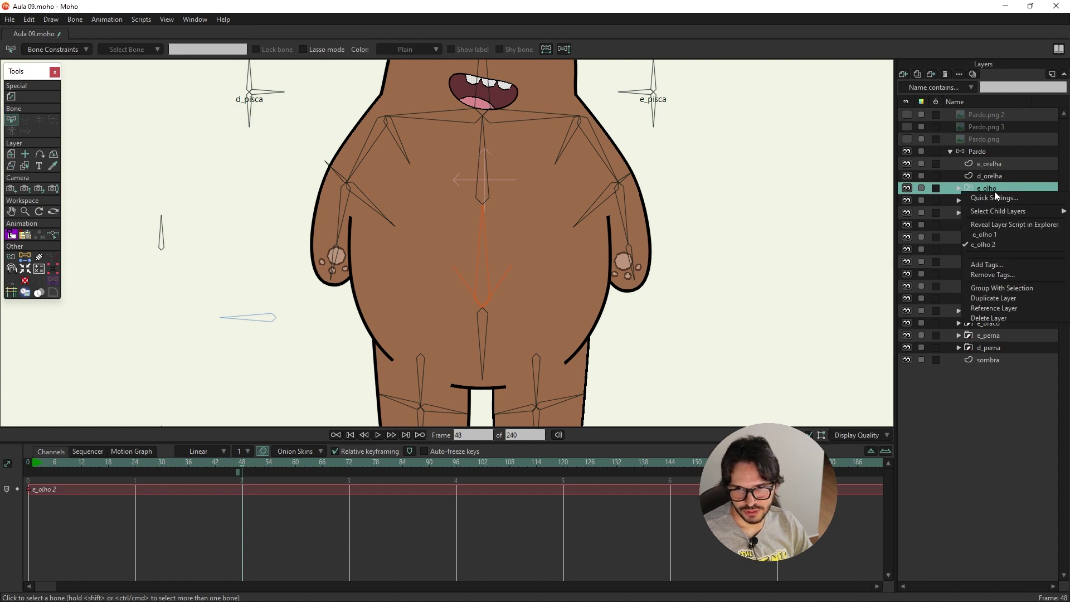
left_click(997, 234)
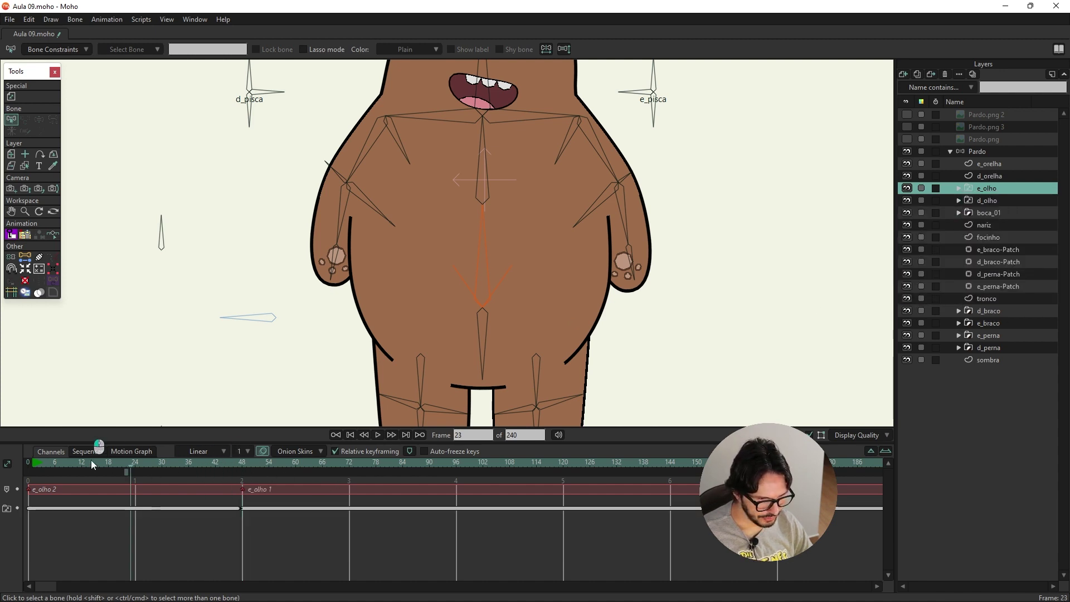
mouse_move(91, 460)
left_mouse_down()
mouse_move(35, 463)
mouse_move(266, 480)
left_mouse_up()
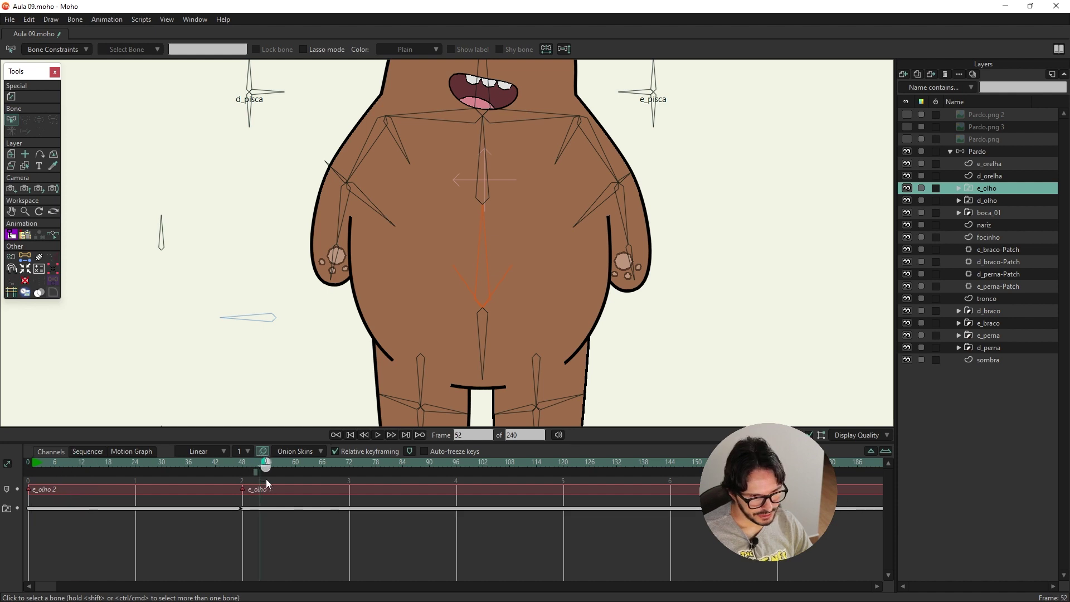
mouse_move(498, 479)
left_mouse_down()
mouse_move(119, 492)
mouse_move(247, 499)
left_mouse_up()
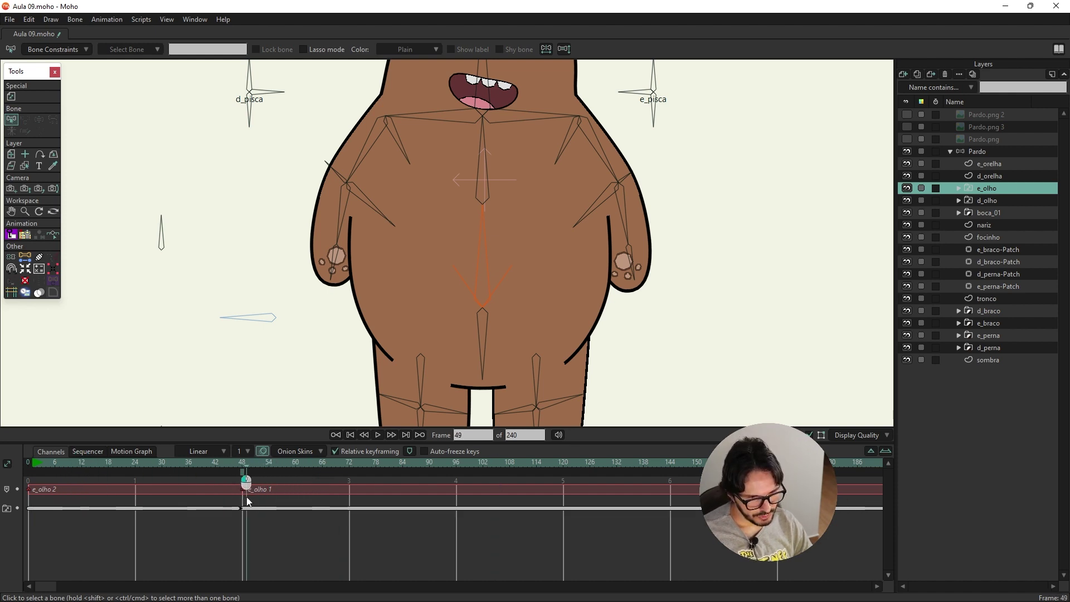
left_click(247, 501)
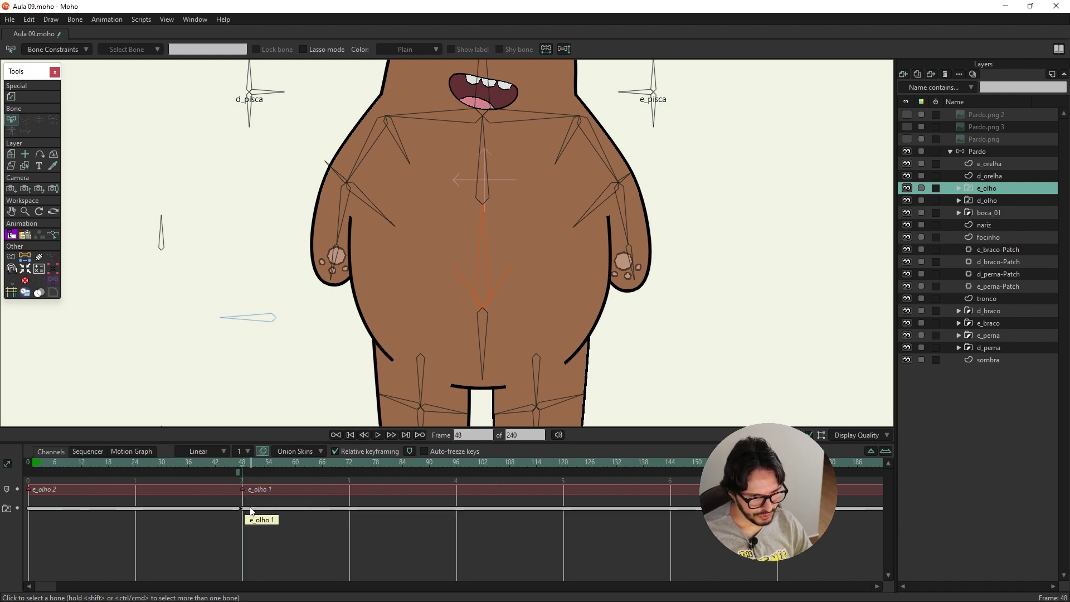
left_click(251, 511)
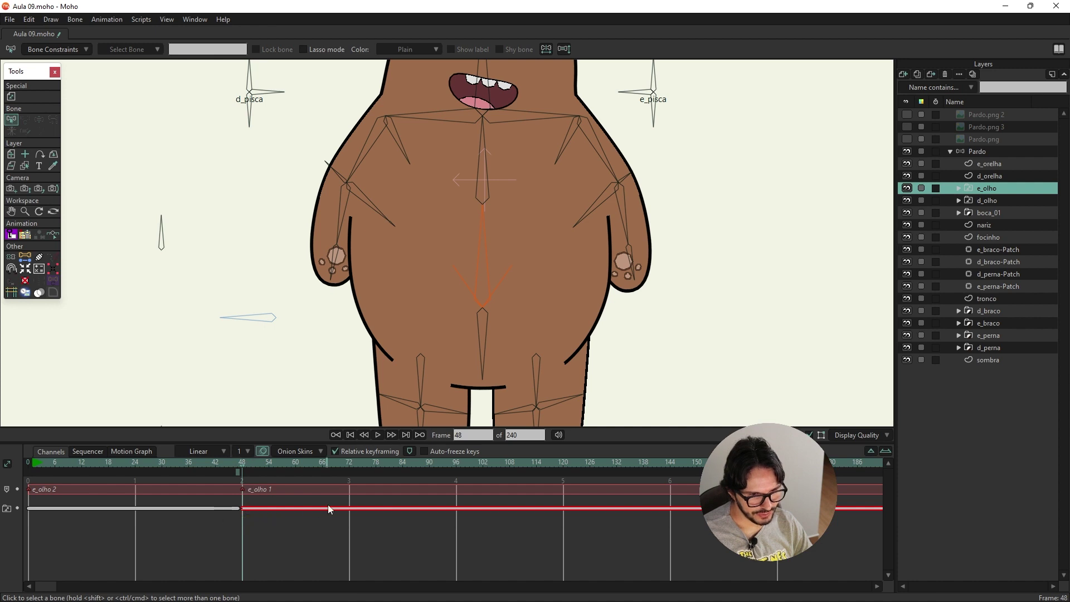
Step: Key e_olho 2 at frame 72 and scrub to check the sub-layer markers
right_click(991, 189)
left_click(998, 202)
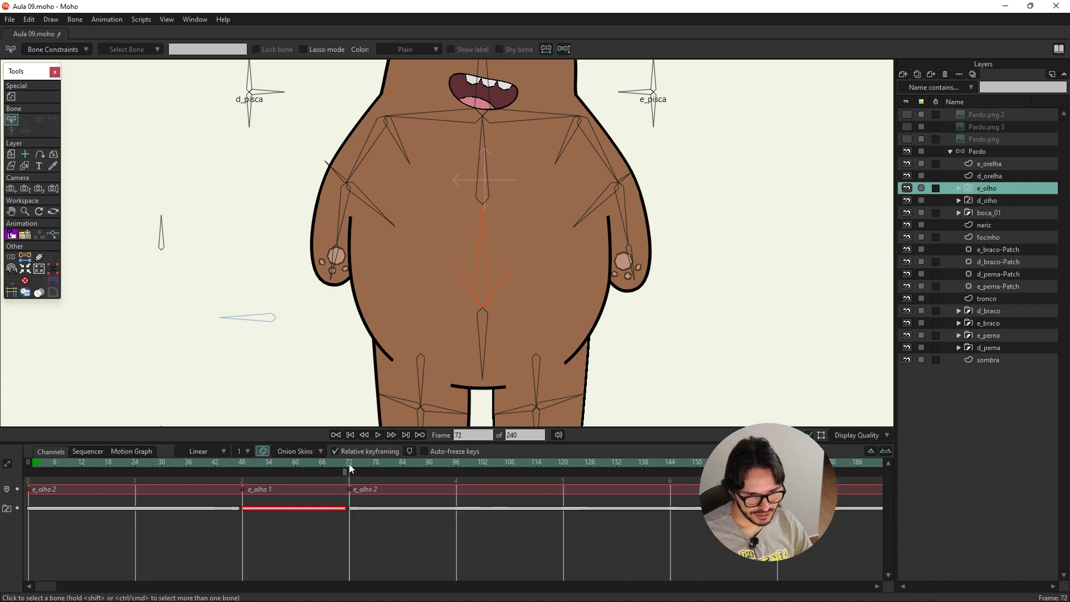
left_click_drag(349, 464, 126, 467)
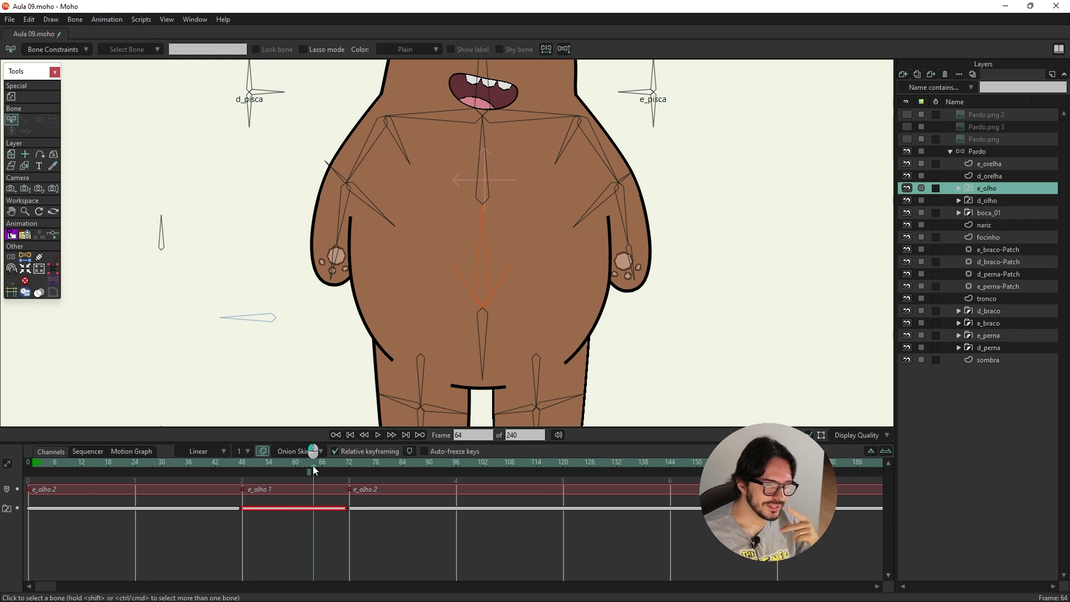
left_click_drag(313, 466, 300, 470)
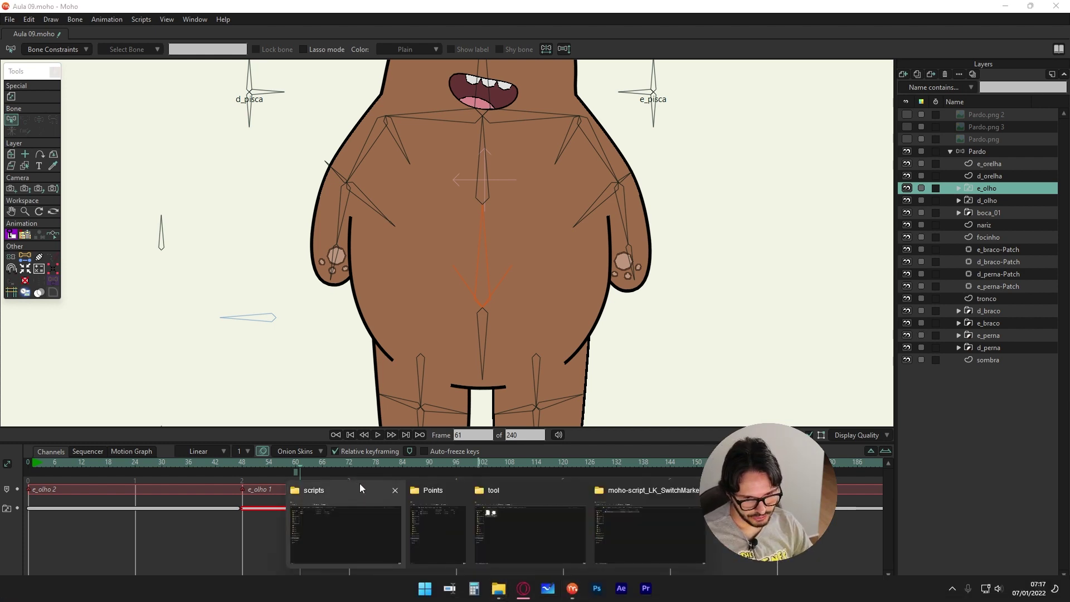
mouse_move(498, 588)
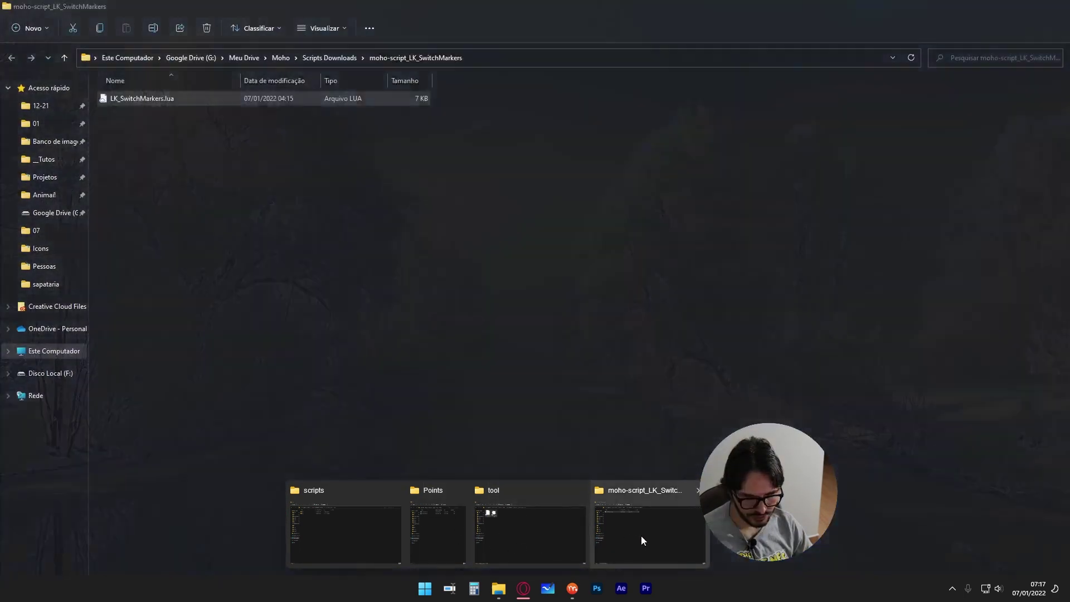
Step: Bring up the downloaded LK_SwitchMarkers folder and select LK_SwitchMarkers.lua
left_click(641, 537)
left_click(149, 100)
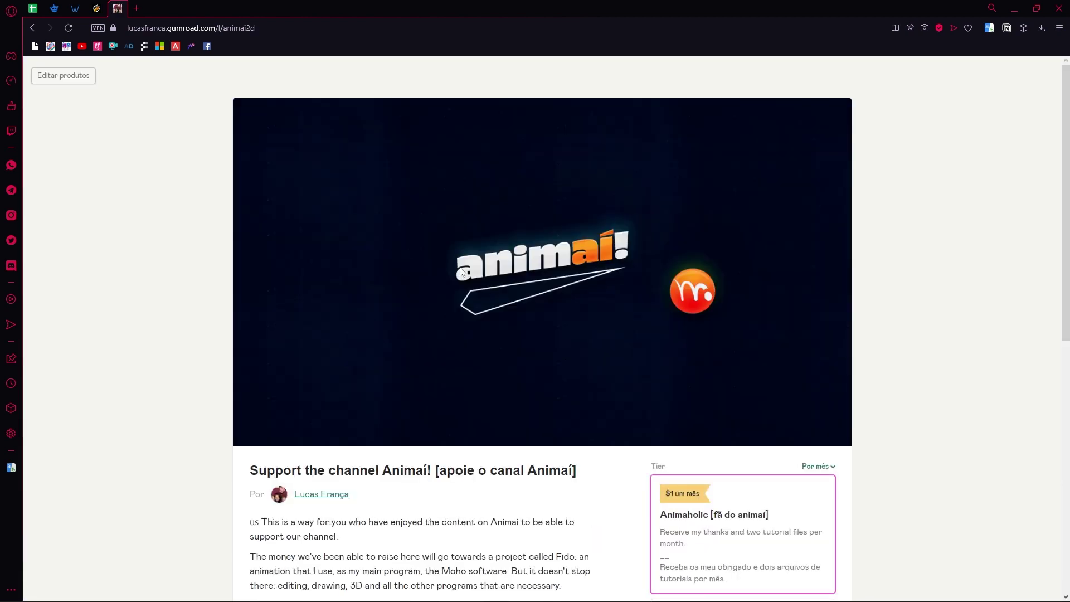
Step: Autoscroll the Gumroad page to show the Animaí banner and the $1-per-month Animaholic tier
middle_click(442, 291)
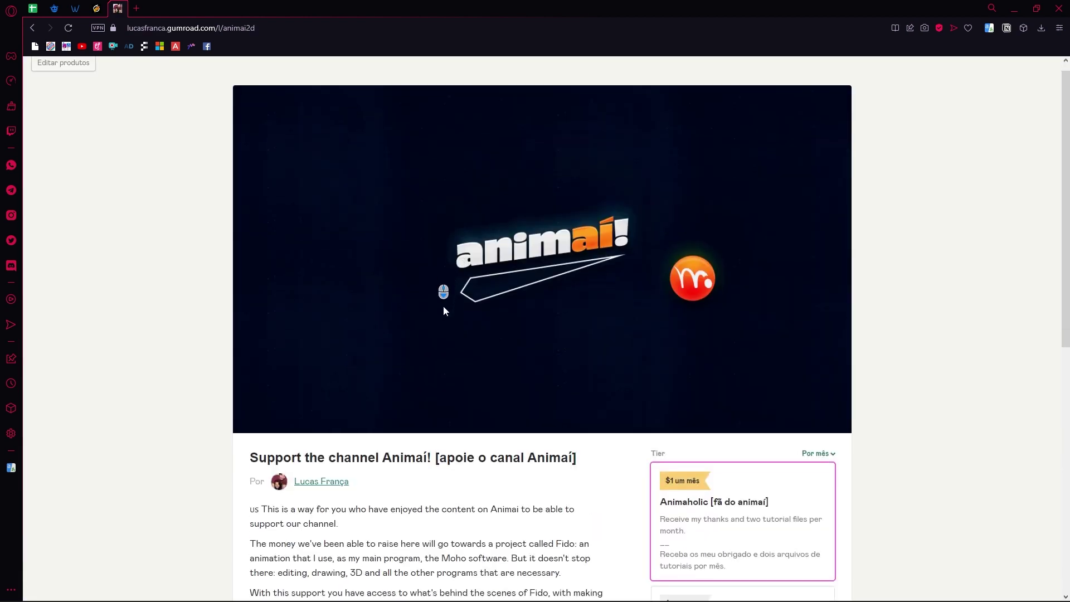